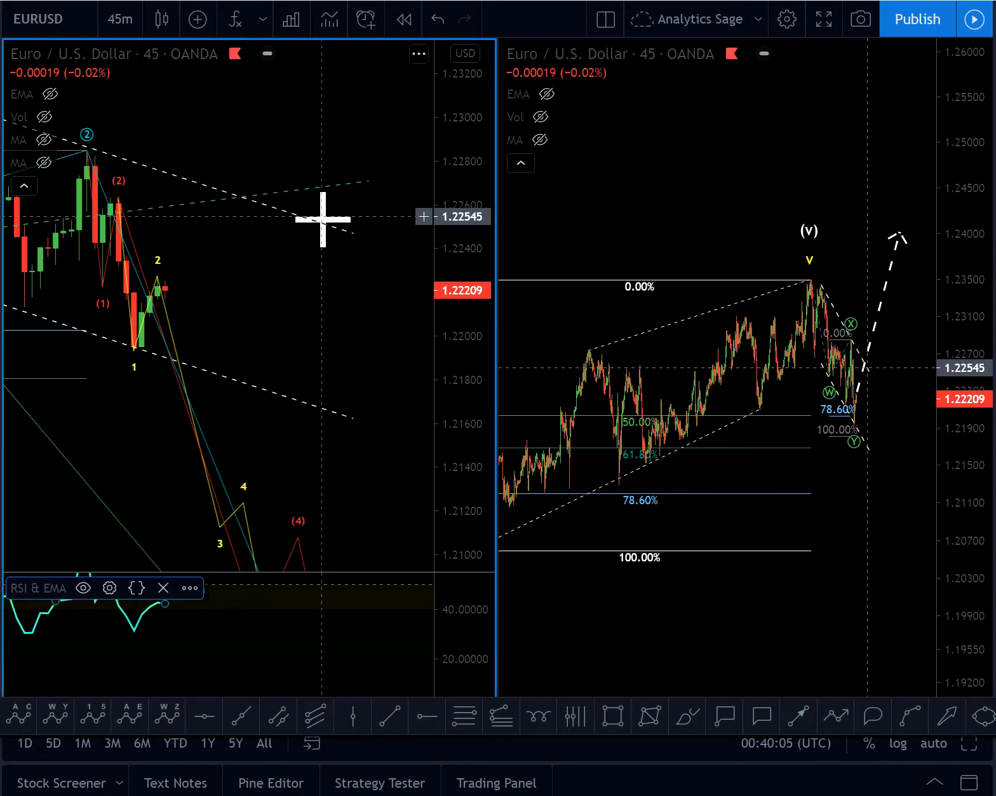
Maximize the EURUSD chart that shows the numbered bearish wave forecast and the RSI pane.
{"action": "left_click_drag", "start_coordinate": [298, 142], "coordinate": [346, 137]}
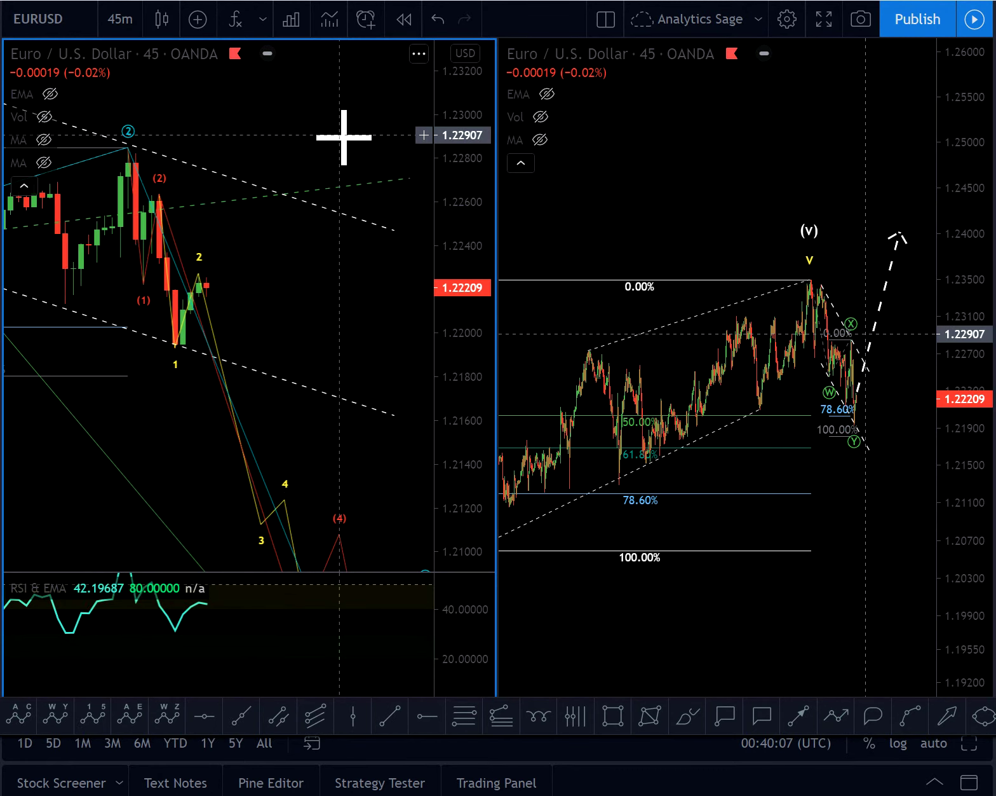
{"action": "left_click", "coordinate": [813, 168]}
{"action": "left_click", "coordinate": [260, 244]}
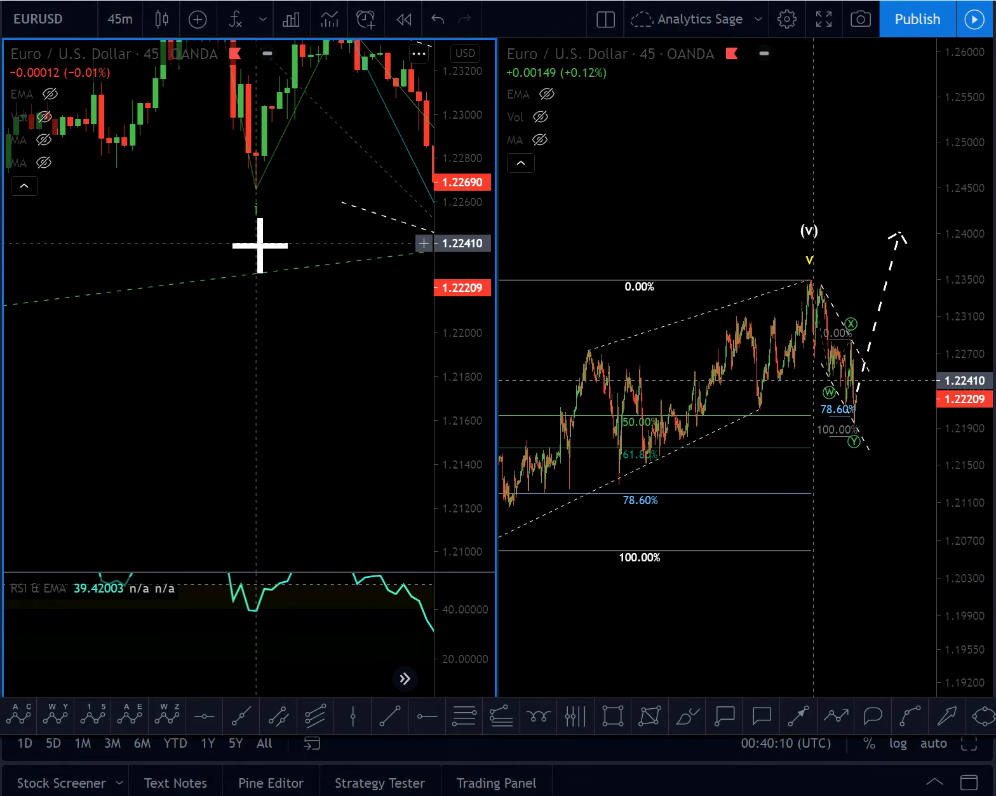
{"action": "left_click", "coordinate": [978, 752]}
{"action": "left_click_drag", "start_coordinate": [2, 704], "coordinate": [0, 760]}
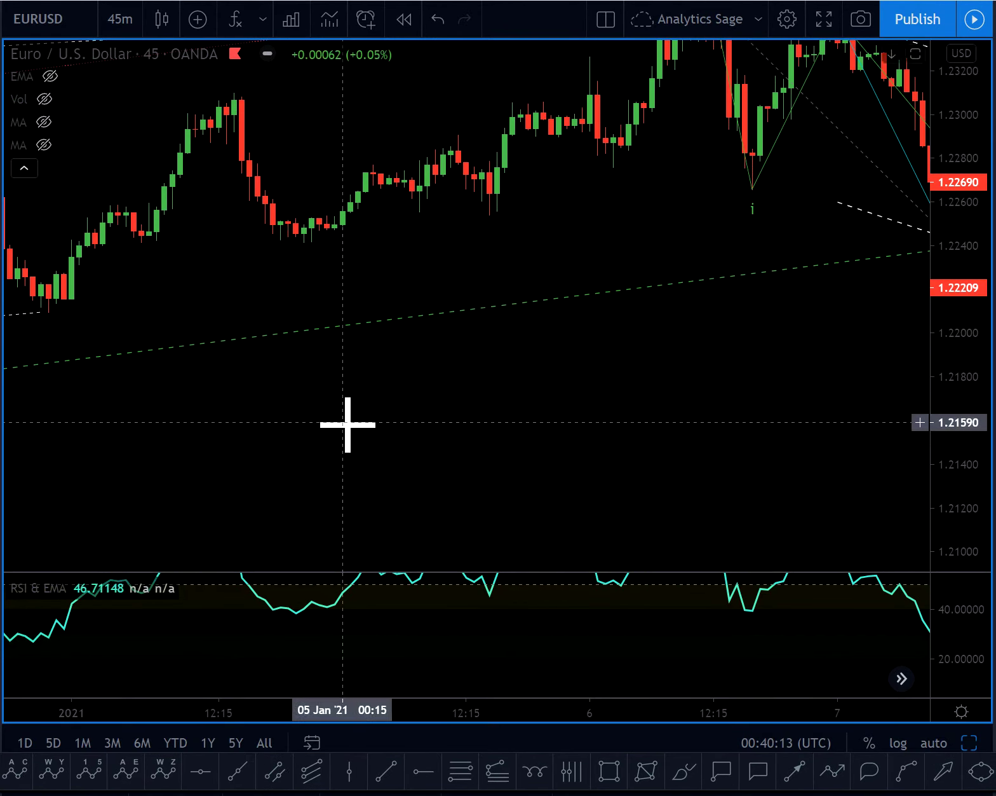
Set the chart to the 4-hour interval and frame the whole advance from wave (iv) to wave (v).
{"action": "scroll", "coordinate": [347, 424], "scroll_direction": "down", "scroll_amount": 4}
{"action": "left_click", "coordinate": [120, 19]}
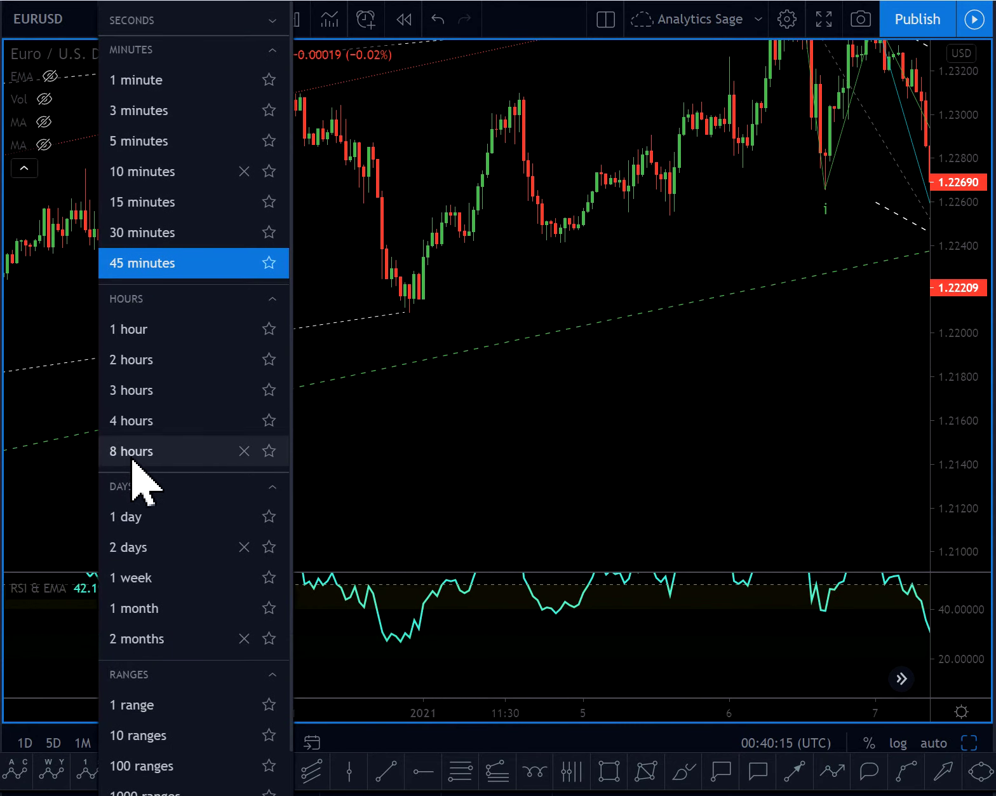
{"action": "left_click", "coordinate": [142, 420]}
{"action": "left_click_drag", "start_coordinate": [952, 122], "coordinate": [959, 356]}
{"action": "scroll", "coordinate": [636, 323], "scroll_direction": "down", "scroll_amount": 3}
{"action": "left_click_drag", "start_coordinate": [636, 323], "coordinate": [457, 202]}
{"action": "left_click_drag", "start_coordinate": [974, 210], "coordinate": [970, 441]}
{"action": "left_click_drag", "start_coordinate": [807, 427], "coordinate": [830, 390]}
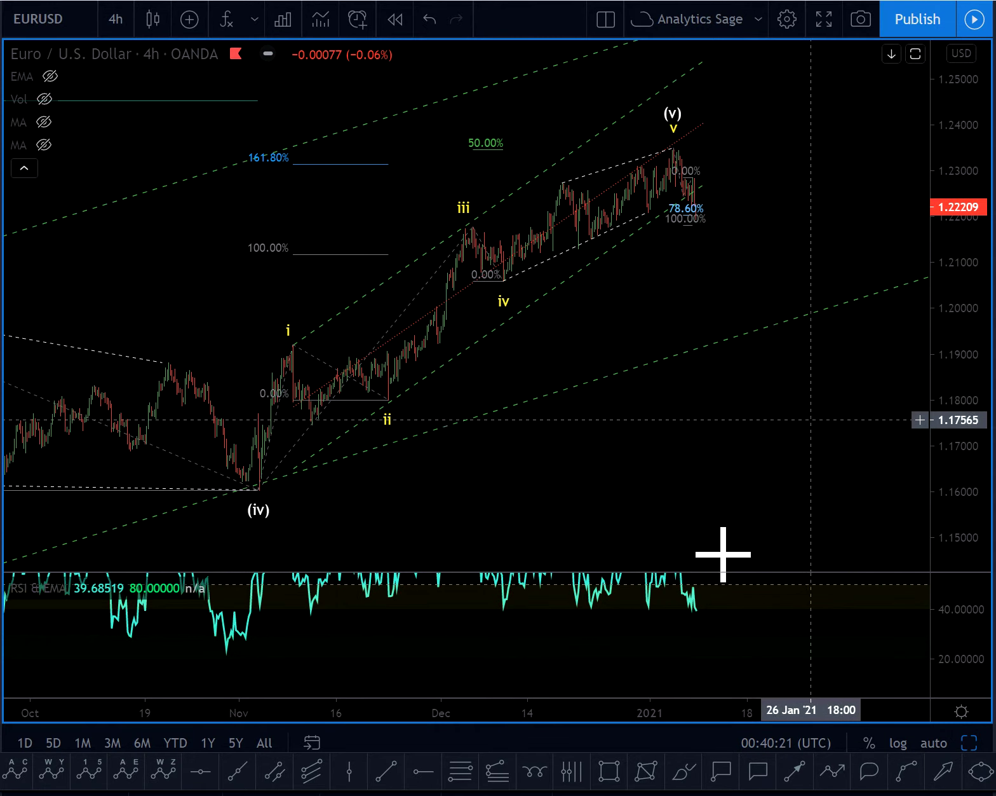
Trace the advance from wave (iv) through waves i, ii, iii and iv with a dashed yellow arrow path.
{"action": "left_click", "coordinate": [831, 770]}
{"action": "left_click", "coordinate": [205, 528]}
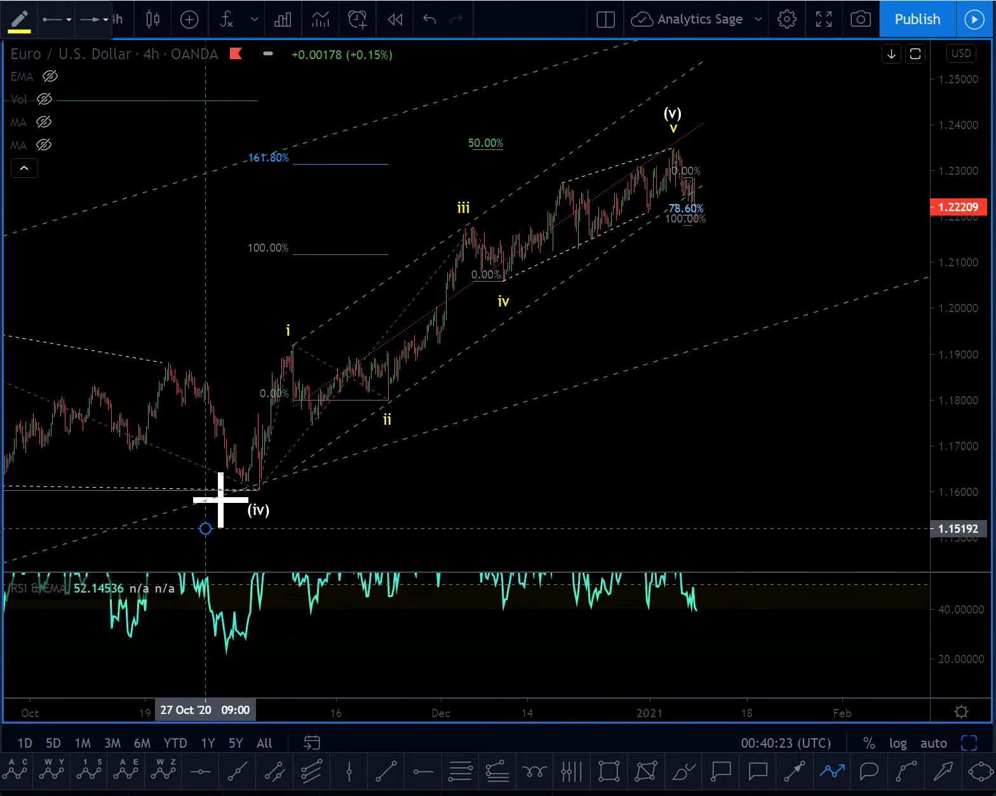
{"action": "left_click", "coordinate": [277, 325]}
{"action": "left_click", "coordinate": [457, 185]}
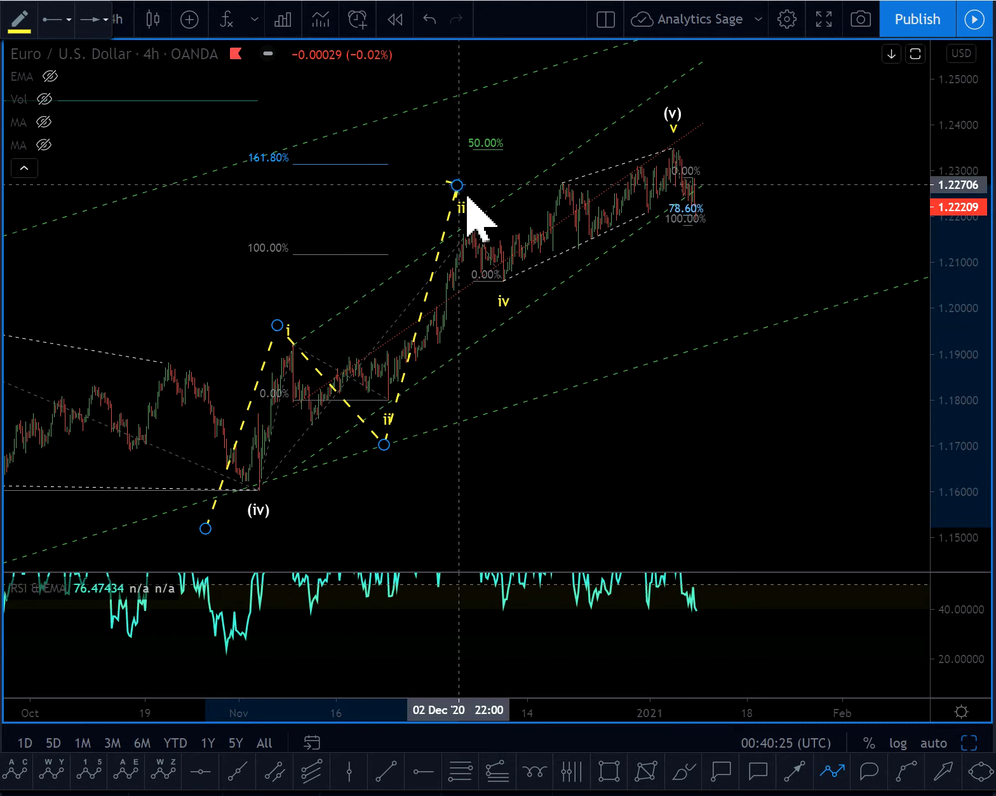
{"action": "left_click", "coordinate": [515, 293]}
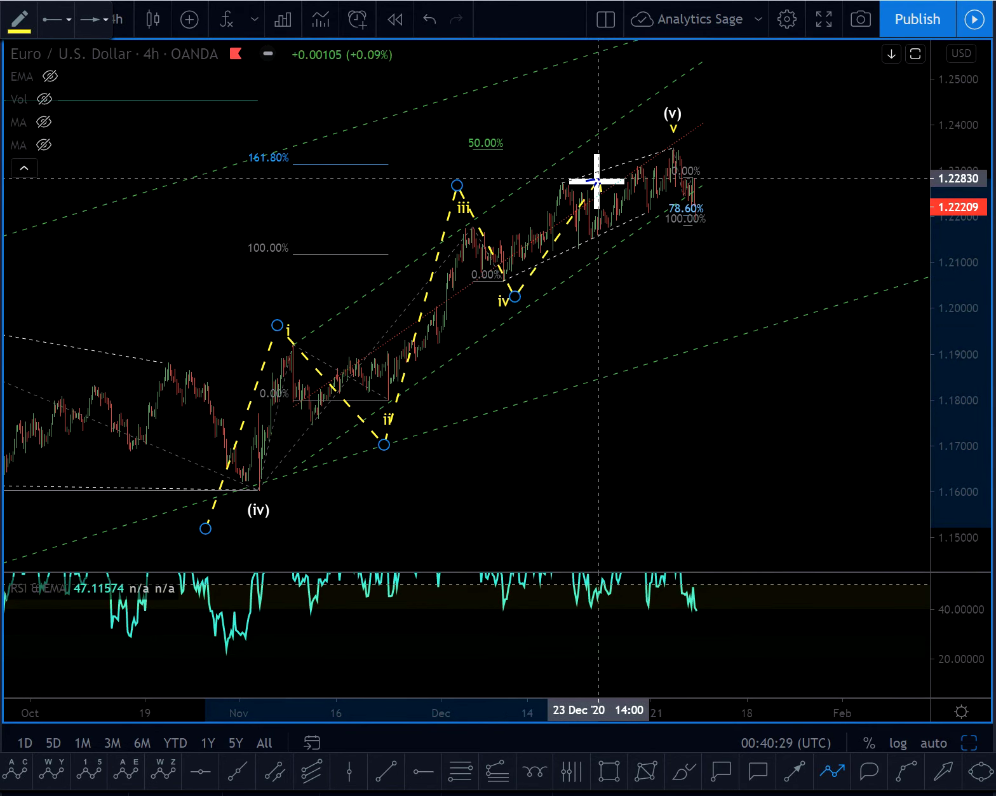
{"action": "left_click", "coordinate": [565, 189]}
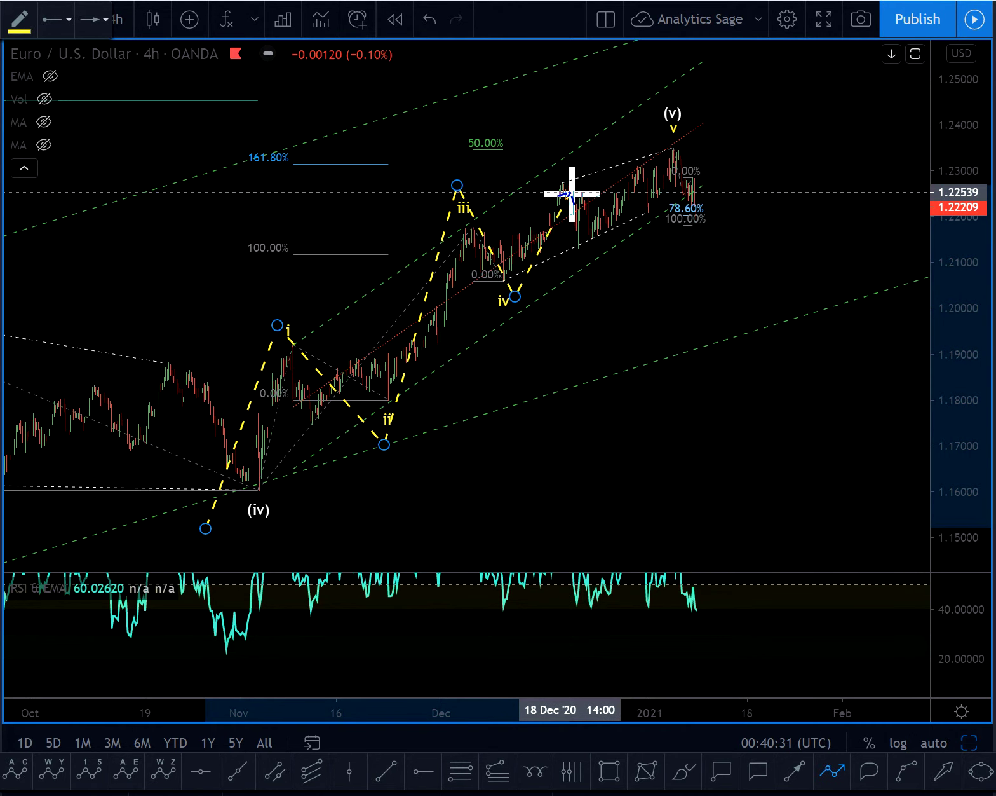
{"action": "left_click_drag", "start_coordinate": [572, 207], "coordinate": [658, 110]}
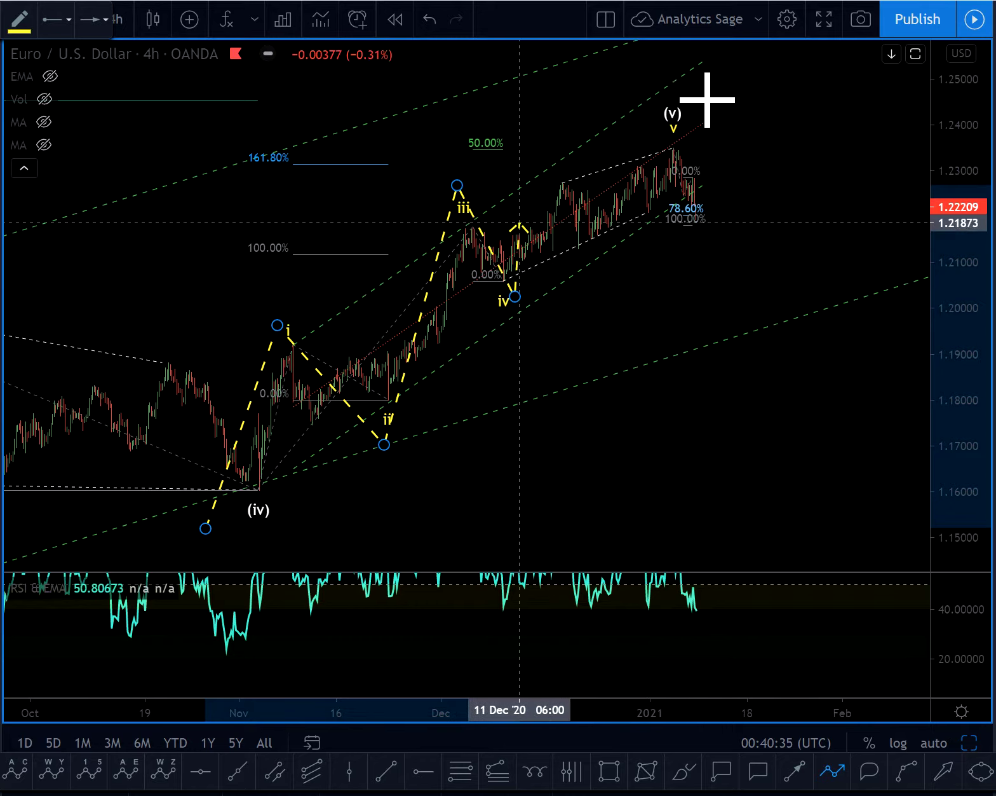
Sketch a dashed white arrow across the declining RSI peaks from 06 Dec '20 to about 06 Jan '21 and discard it.
{"action": "left_click_drag", "start_coordinate": [957, 362], "coordinate": [957, 263]}
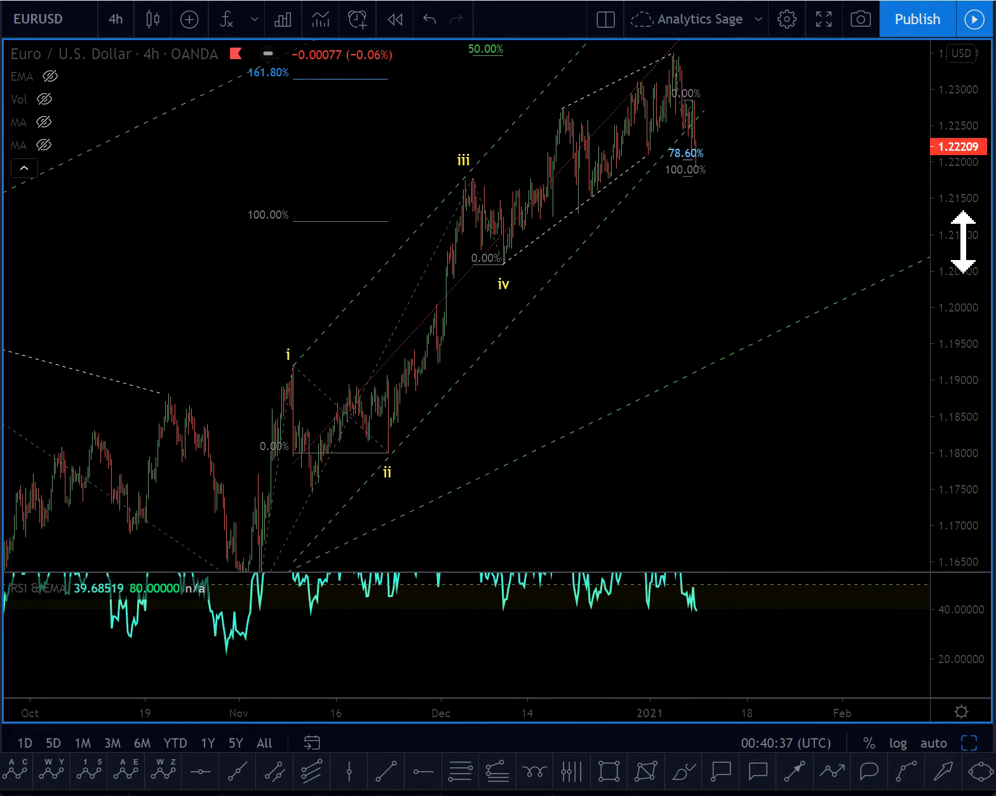
{"action": "left_click_drag", "start_coordinate": [734, 267], "coordinate": [785, 324]}
{"action": "scroll", "coordinate": [784, 324], "scroll_direction": "up", "scroll_amount": 3}
{"action": "left_click_drag", "start_coordinate": [857, 619], "coordinate": [853, 696]}
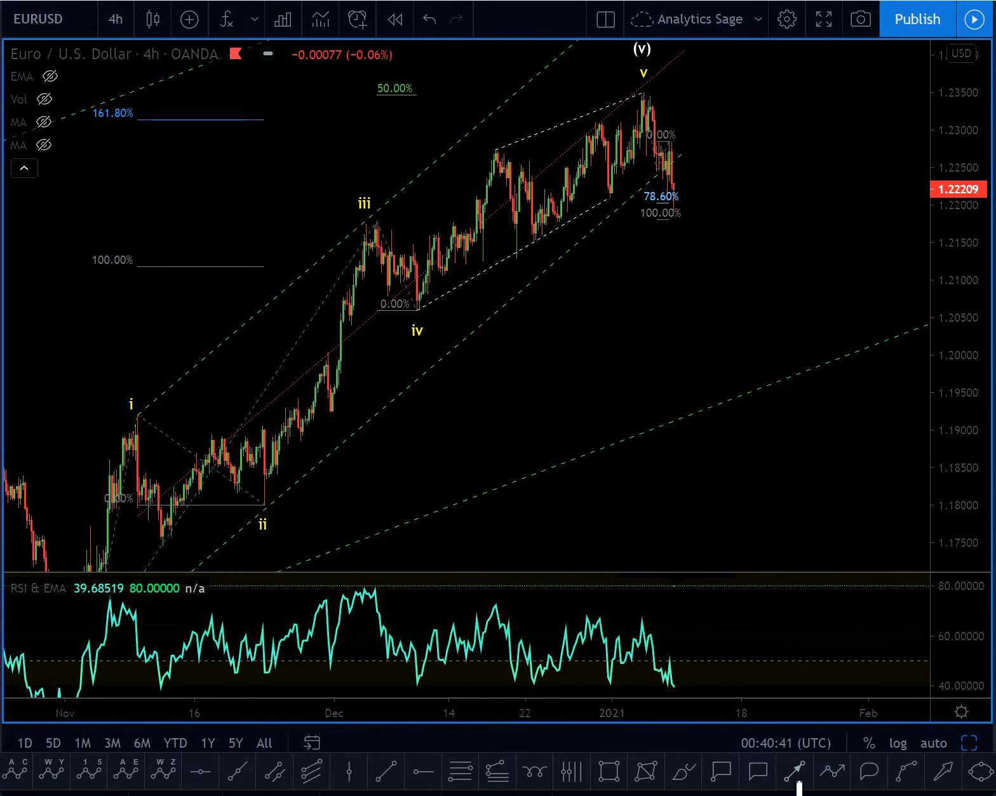
{"action": "left_click", "coordinate": [793, 770]}
{"action": "left_click", "coordinate": [383, 588]}
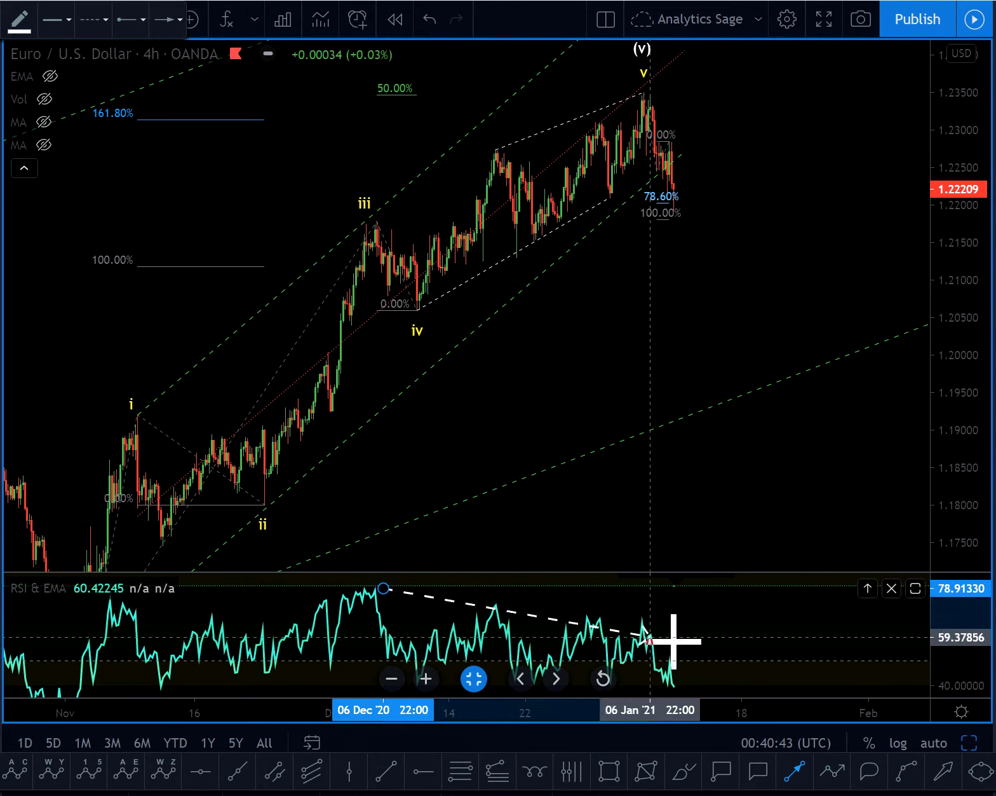
{"action": "key", "text": "Escape"}
Extend the wedge's lower dashed white trendline beyond the latest candles.
{"action": "scroll", "coordinate": [627, 286], "scroll_direction": "up", "scroll_amount": 3}
{"action": "mouse_move", "coordinate": [417, 198]}
{"action": "left_mouse_down"}
{"action": "mouse_move", "coordinate": [574, 171]}
{"action": "mouse_move", "coordinate": [630, 134]}
{"action": "mouse_move", "coordinate": [612, 130]}
{"action": "left_mouse_up"}
{"action": "scroll", "coordinate": [592, 210], "scroll_direction": "down", "scroll_amount": 3}
{"action": "left_click_drag", "start_coordinate": [952, 363], "coordinate": [952, 134]}
{"action": "left_click_drag", "start_coordinate": [761, 223], "coordinate": [758, 321]}
{"action": "scroll", "coordinate": [747, 321], "scroll_direction": "up", "scroll_amount": 6}
{"action": "left_click_drag", "start_coordinate": [642, 217], "coordinate": [754, 345]}
Set the chart to the 45-minute interval and frame the decline that follows wave v.
{"action": "left_click", "coordinate": [122, 26]}
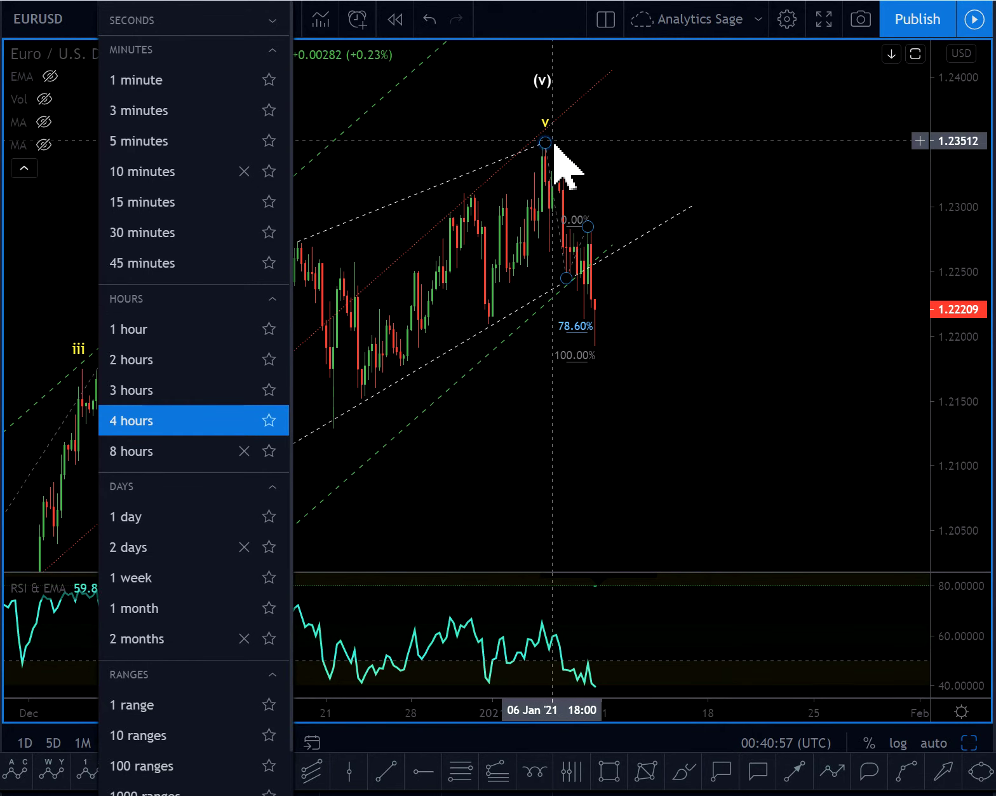
{"action": "left_click", "coordinate": [178, 267]}
{"action": "scroll", "coordinate": [764, 379], "scroll_direction": "up", "scroll_amount": 4}
{"action": "left_click_drag", "start_coordinate": [958, 445], "coordinate": [921, 210]}
{"action": "left_click_drag", "start_coordinate": [782, 232], "coordinate": [788, 410]}
{"action": "scroll", "coordinate": [791, 411], "scroll_direction": "up", "scroll_amount": 4}
{"action": "left_click_drag", "start_coordinate": [547, 195], "coordinate": [793, 187]}
{"action": "left_click_drag", "start_coordinate": [954, 127], "coordinate": [954, 245]}
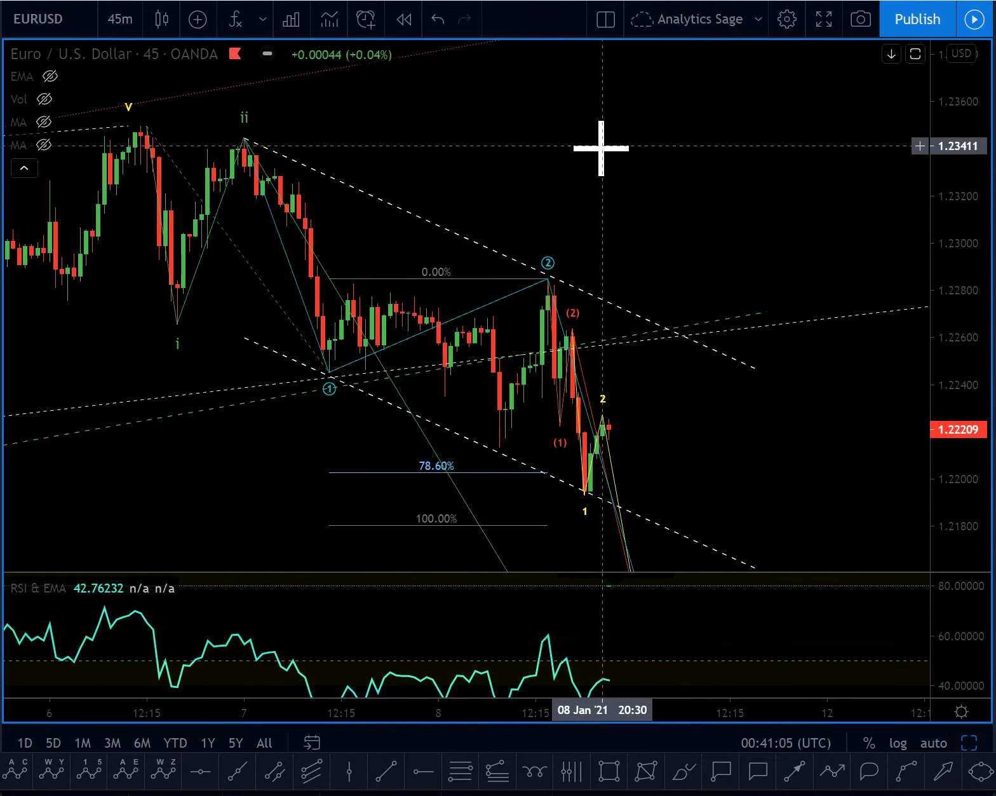
Examine the decline from wave ii through circled waves 1 and 2, highlighting that wave count's anchor points.
{"action": "left_click_drag", "start_coordinate": [597, 205], "coordinate": [626, 165]}
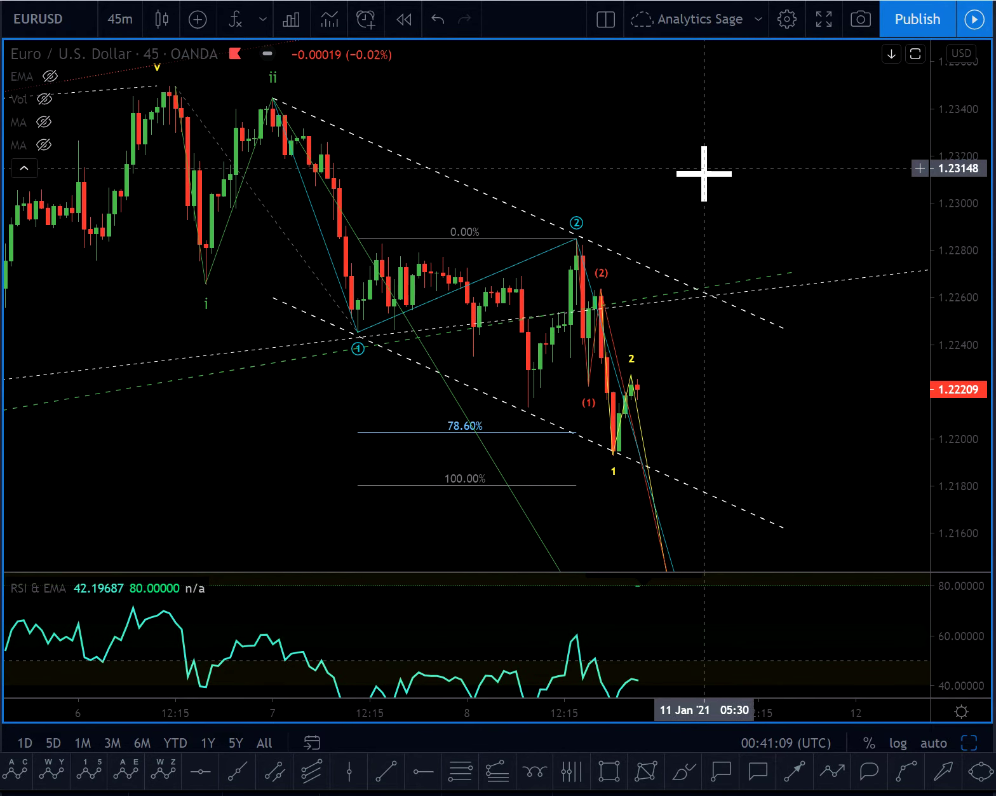
{"action": "left_click_drag", "start_coordinate": [705, 167], "coordinate": [686, 229]}
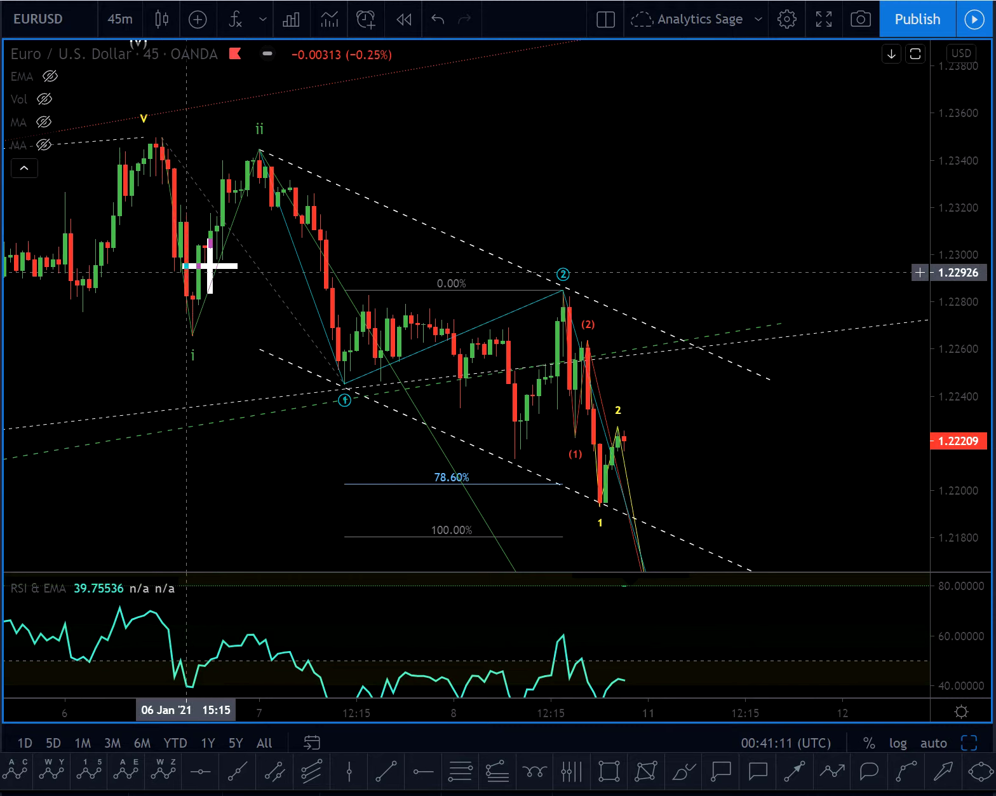
{"action": "left_click", "coordinate": [267, 162]}
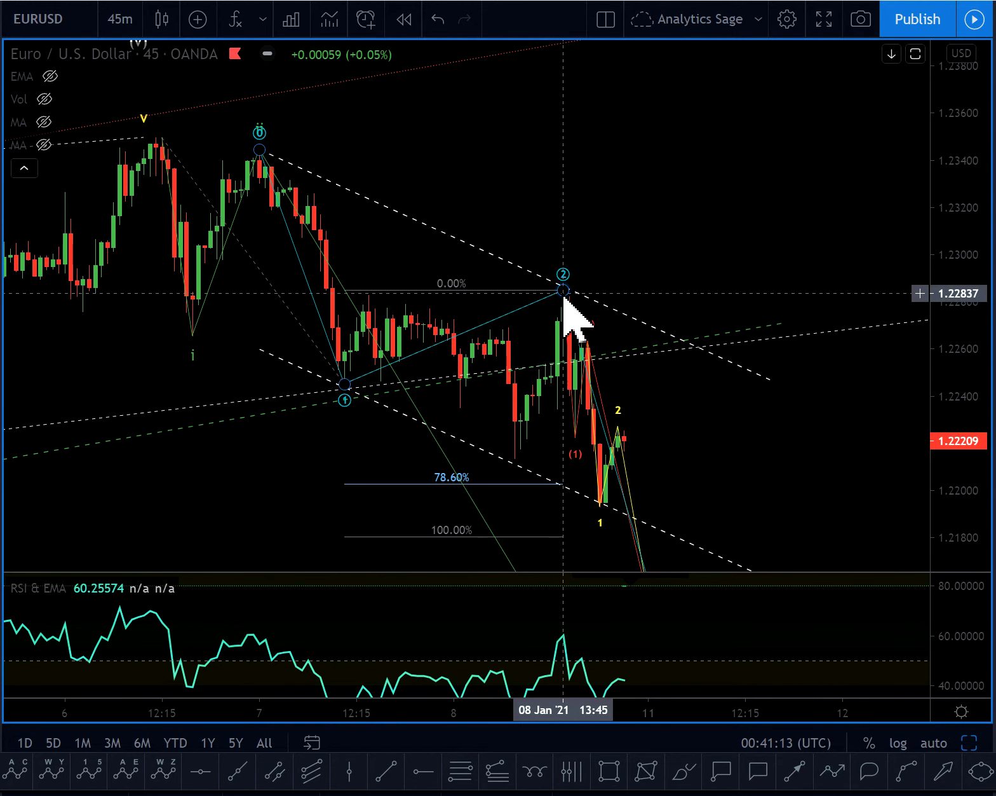
{"action": "mouse_move", "coordinate": [765, 494]}
{"action": "left_mouse_down"}
{"action": "mouse_move", "coordinate": [729, 434]}
{"action": "mouse_move", "coordinate": [700, 451]}
{"action": "left_mouse_up"}
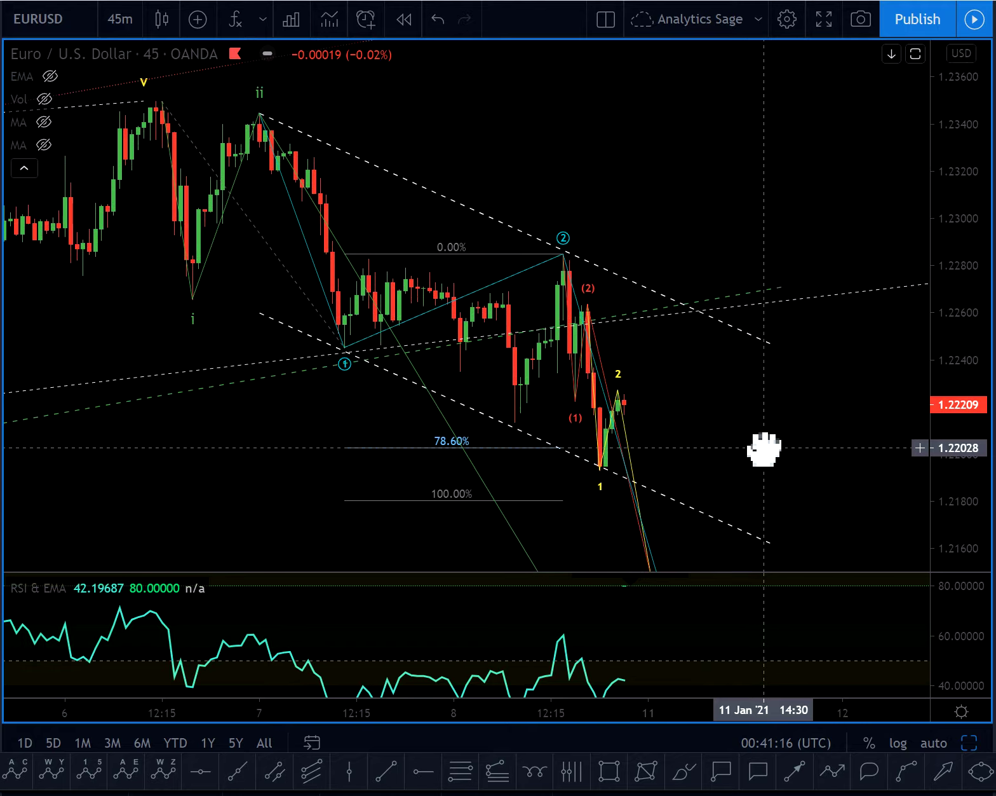
Maximize the chart with the alternate count and examine the W-X-Y correction inside its descending channel.
{"action": "left_click", "coordinate": [971, 743]}
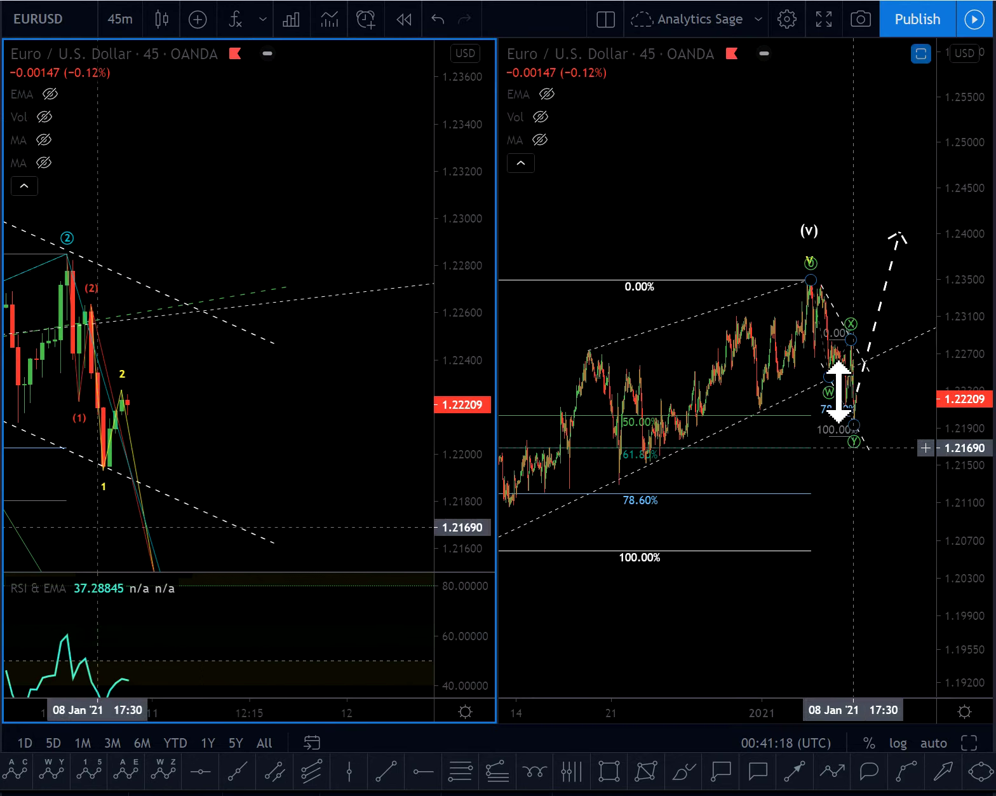
{"action": "left_click", "coordinate": [971, 742]}
{"action": "scroll", "coordinate": [716, 471], "scroll_direction": "up", "scroll_amount": 8}
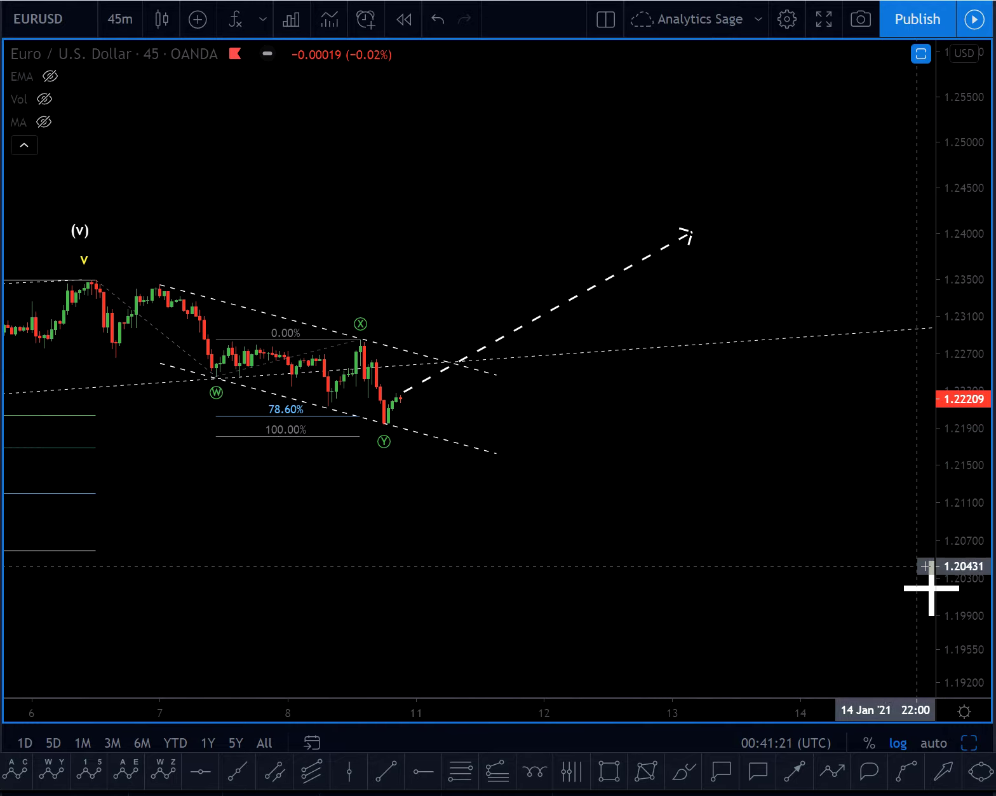
{"action": "left_click_drag", "start_coordinate": [970, 594], "coordinate": [960, 59]}
{"action": "left_click_drag", "start_coordinate": [616, 448], "coordinate": [805, 489]}
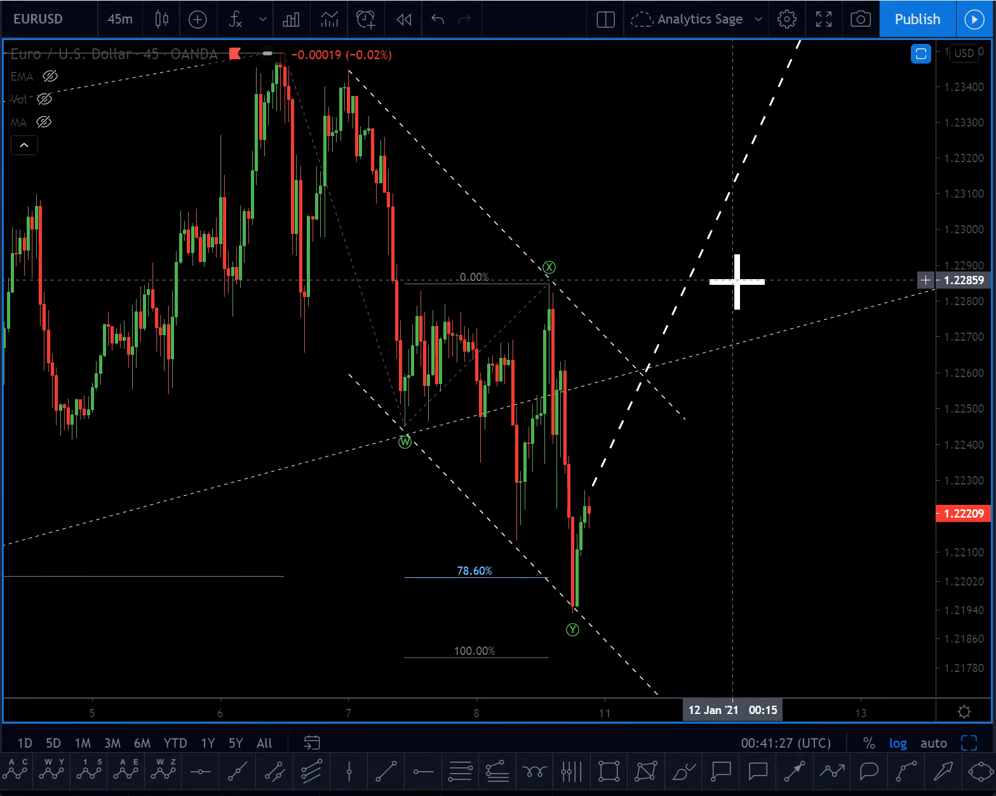
Restore the split layout and maximize the numbered wave forecast chart, framing waves 1 to 4.
{"action": "left_click", "coordinate": [970, 741]}
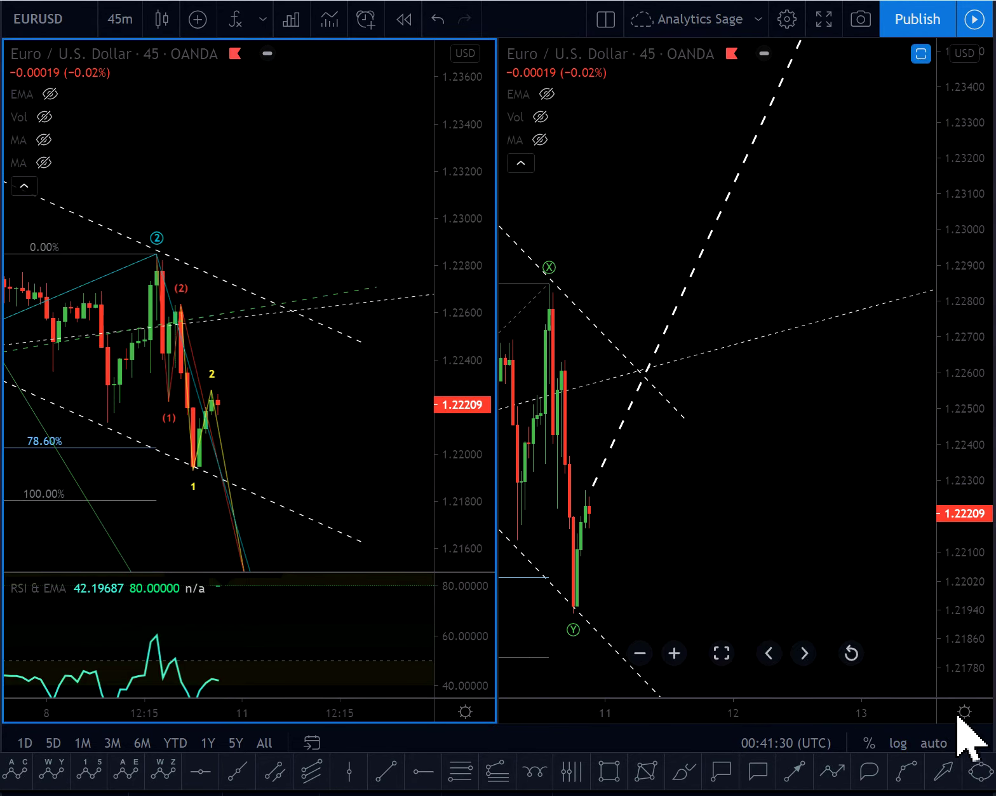
{"action": "left_click", "coordinate": [967, 742]}
{"action": "scroll", "coordinate": [745, 473], "scroll_direction": "up", "scroll_amount": 5}
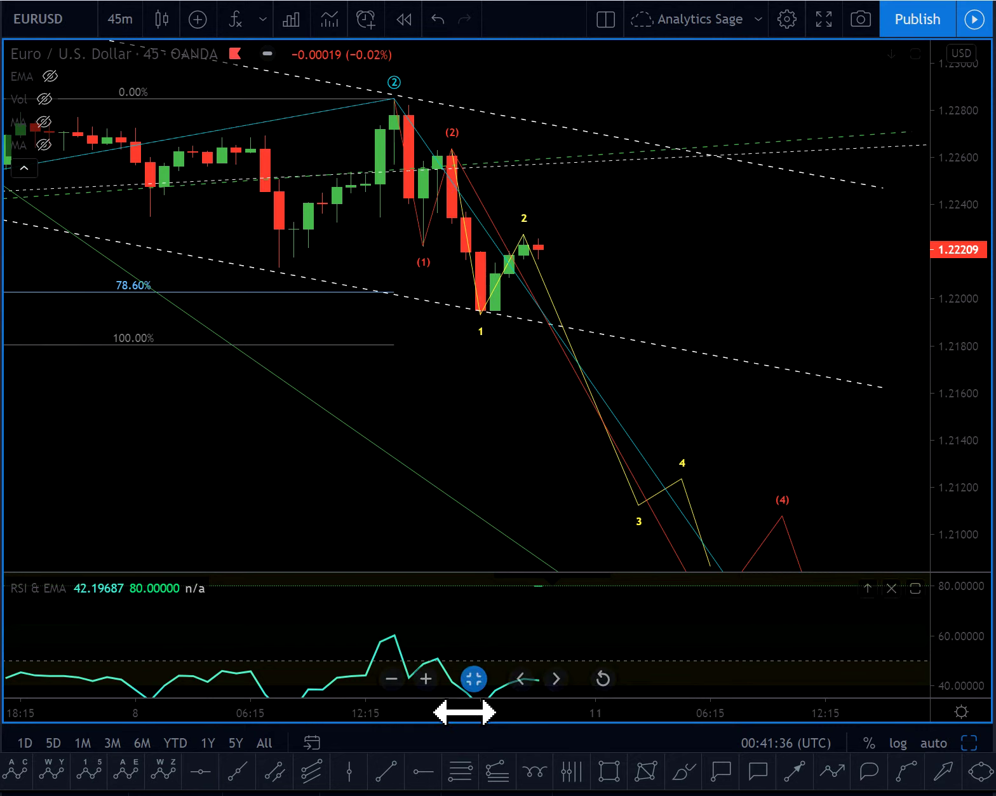
Mark the low of yellow wave 1 with a horizontal ray at 1.21931 and attach a price callout to it.
{"action": "left_click", "coordinate": [424, 772]}
{"action": "left_click", "coordinate": [482, 361]}
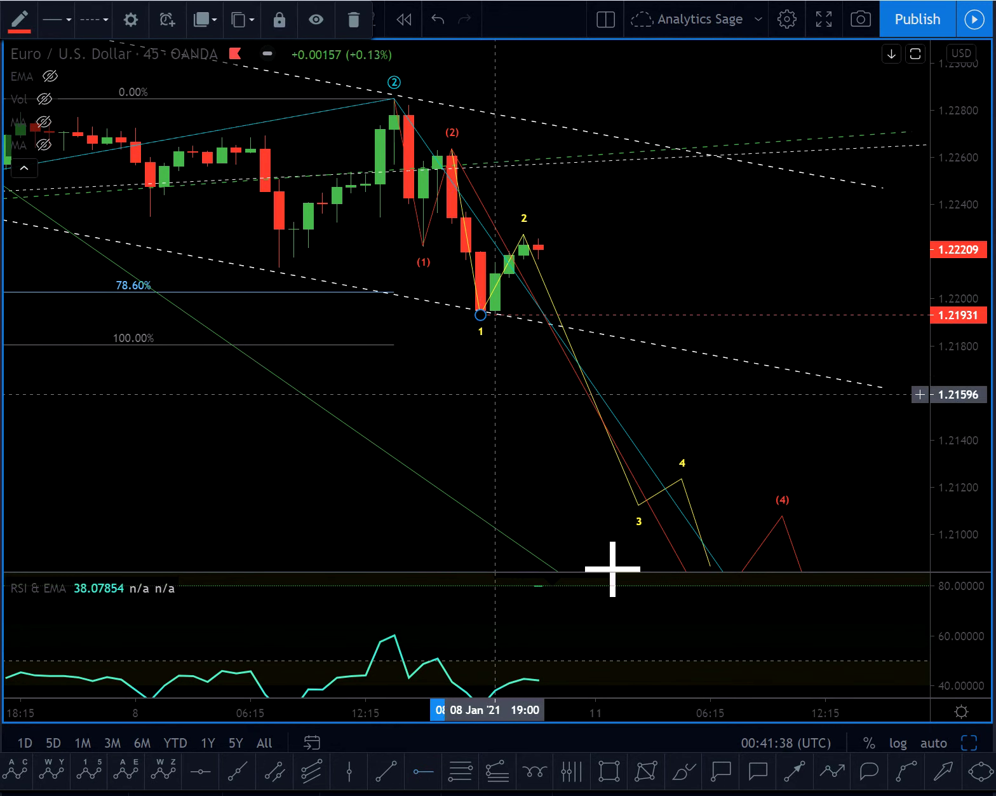
{"action": "left_click", "coordinate": [723, 770]}
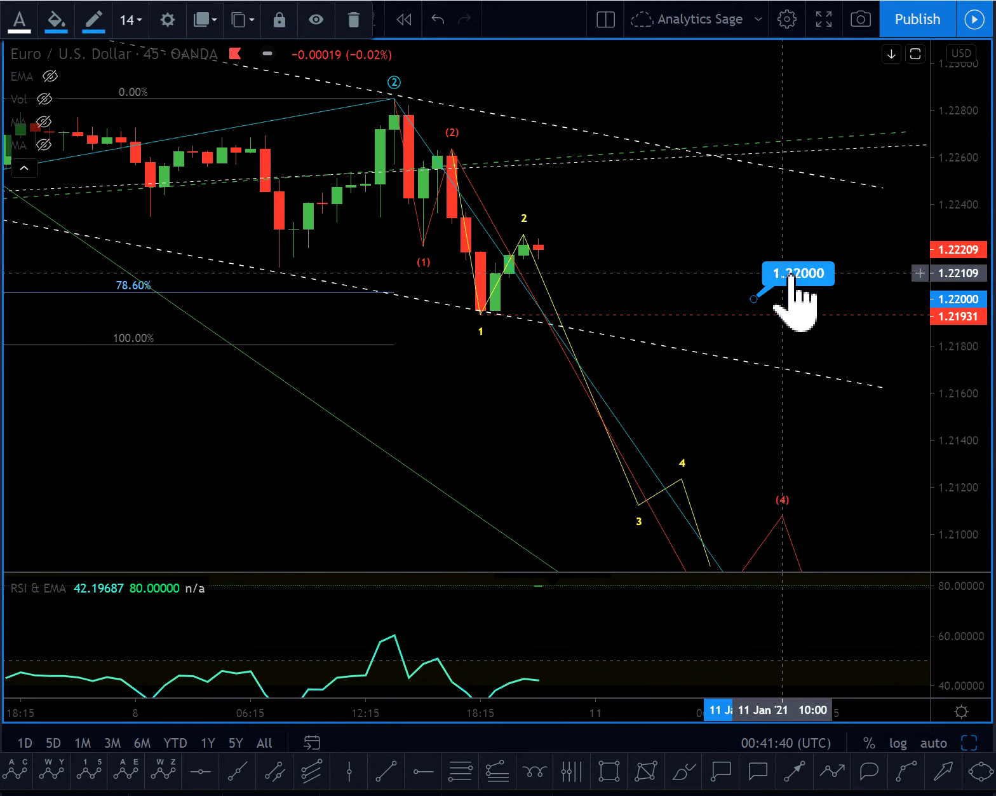
{"action": "left_click", "coordinate": [739, 311]}
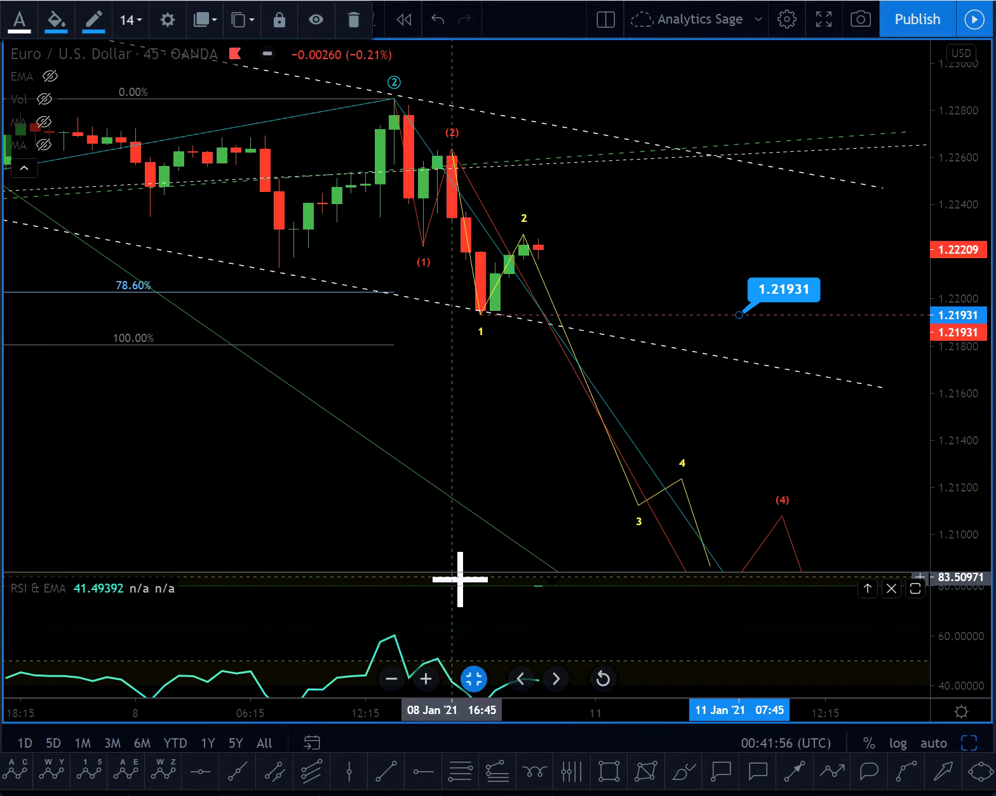
Enlarge the RSI pane and frame its swings from late December to the latest reading.
{"action": "left_click", "coordinate": [427, 590]}
{"action": "left_click_drag", "start_coordinate": [433, 580], "coordinate": [434, 261]}
{"action": "scroll", "coordinate": [459, 525], "scroll_direction": "down", "scroll_amount": 2}
{"action": "left_click_drag", "start_coordinate": [951, 435], "coordinate": [952, 611]}
{"action": "scroll", "coordinate": [716, 535], "scroll_direction": "down", "scroll_amount": 11}
{"action": "left_click_drag", "start_coordinate": [762, 544], "coordinate": [554, 520]}
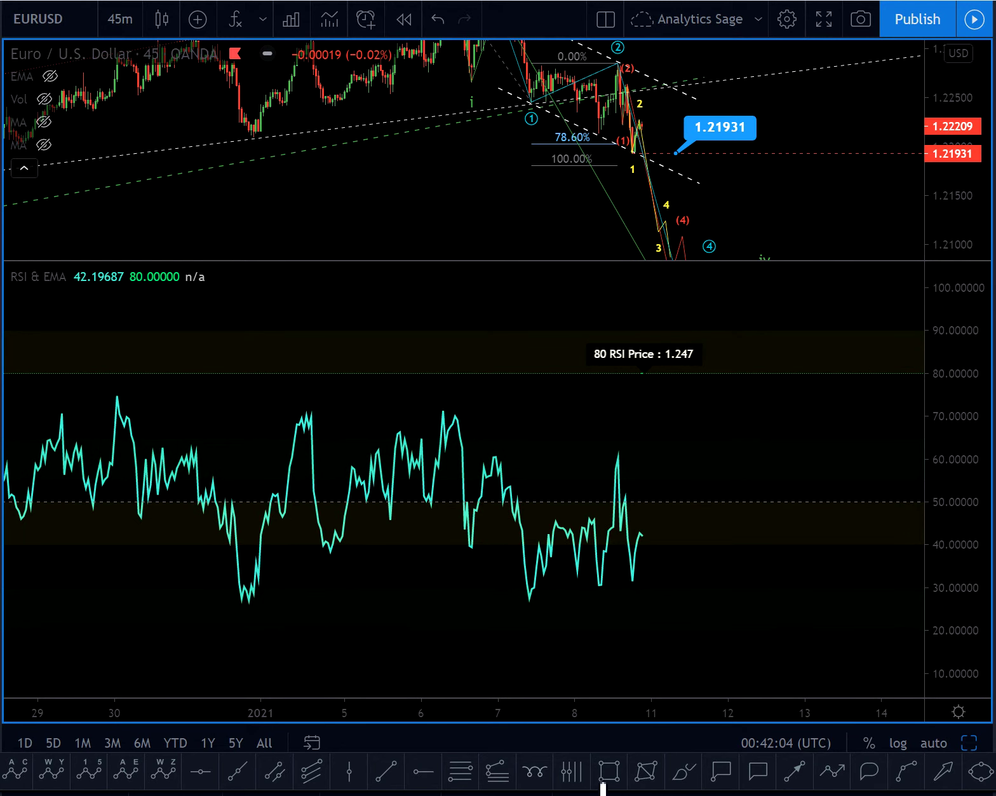
Outline the RSI swings from 07 Jan to 11 Jan '21 with a rectangle between about 60 and 33.5, and delete it.
{"action": "left_click", "coordinate": [609, 770]}
{"action": "left_click_drag", "start_coordinate": [527, 458], "coordinate": [714, 574]}
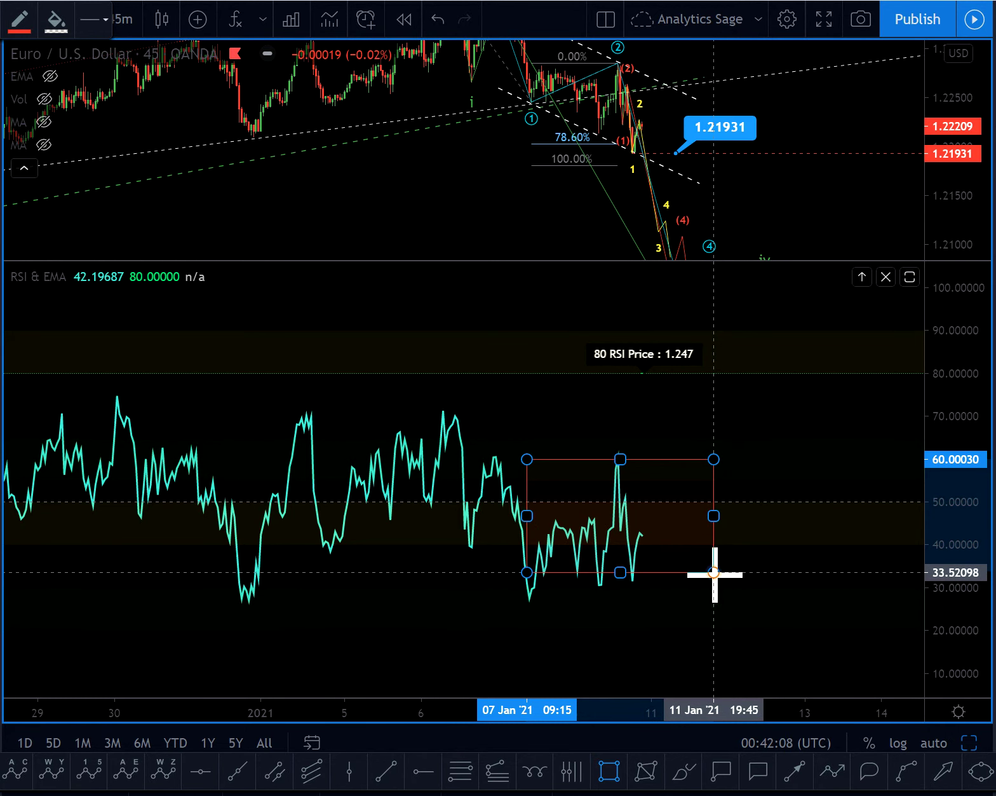
{"action": "key", "text": "Delete"}
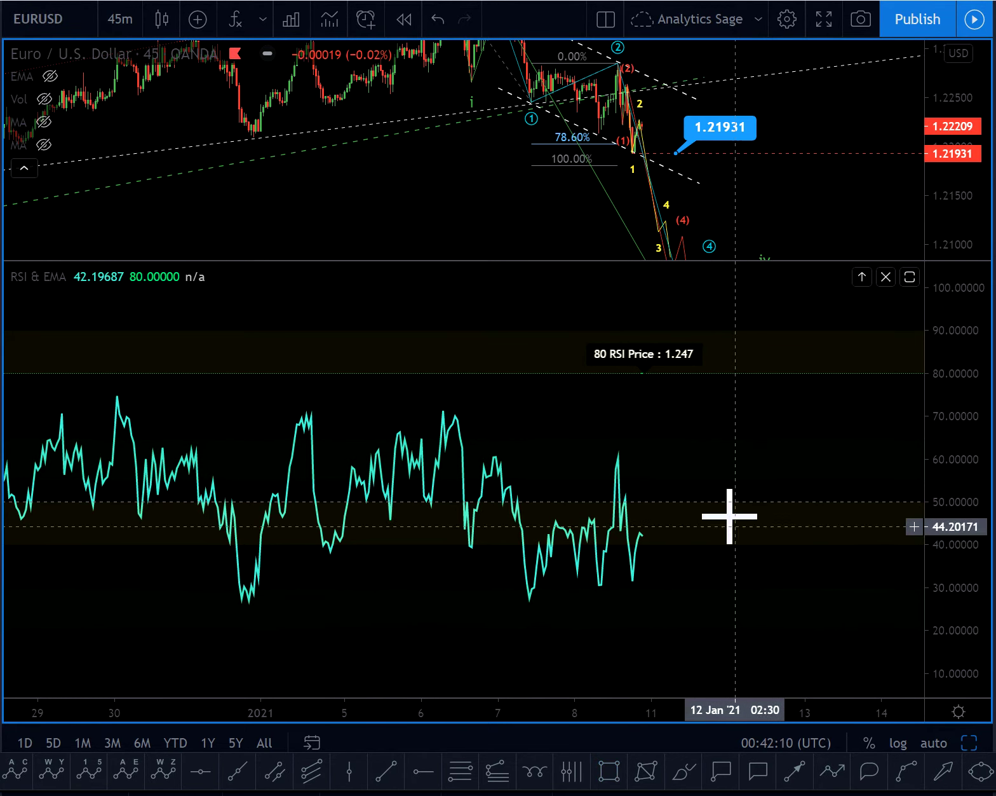
Draw a dashed white arrow in the RSI pane from about 40.6, beside the latest reading, down to about 20.4.
{"action": "left_click_drag", "start_coordinate": [503, 185], "coordinate": [483, 245]}
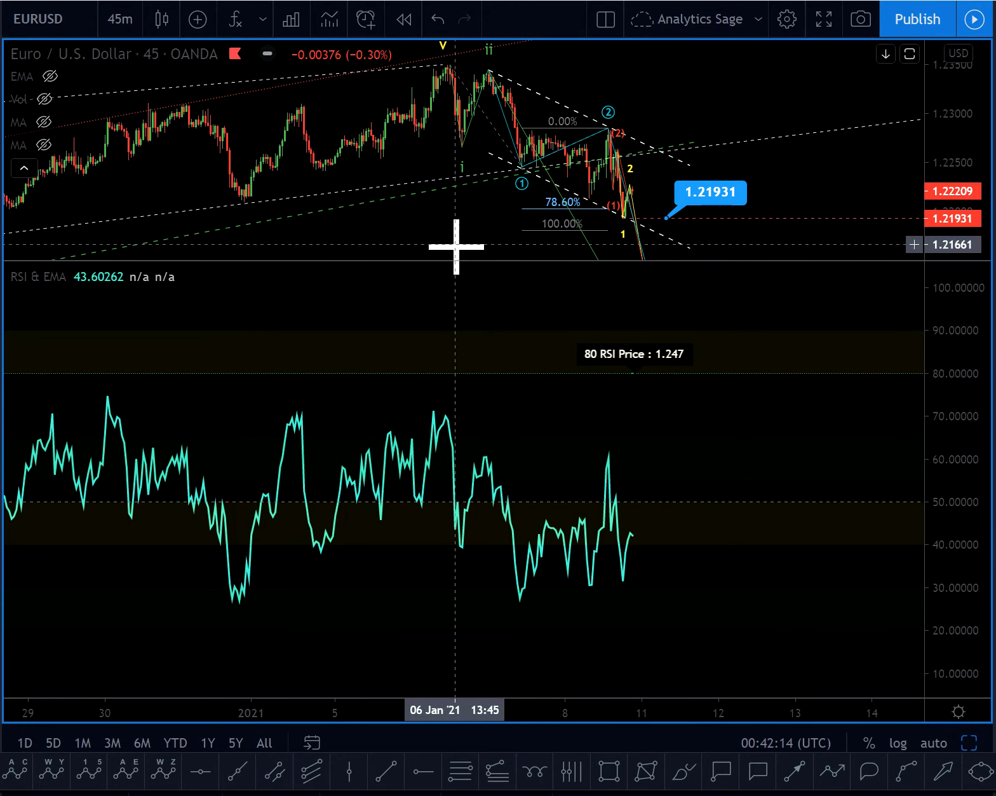
{"action": "left_click_drag", "start_coordinate": [458, 238], "coordinate": [459, 166]}
{"action": "scroll", "coordinate": [626, 552], "scroll_direction": "up", "scroll_amount": 4}
{"action": "left_click_drag", "start_coordinate": [566, 565], "coordinate": [612, 509]}
{"action": "scroll", "coordinate": [788, 683], "scroll_direction": "up", "scroll_amount": 2}
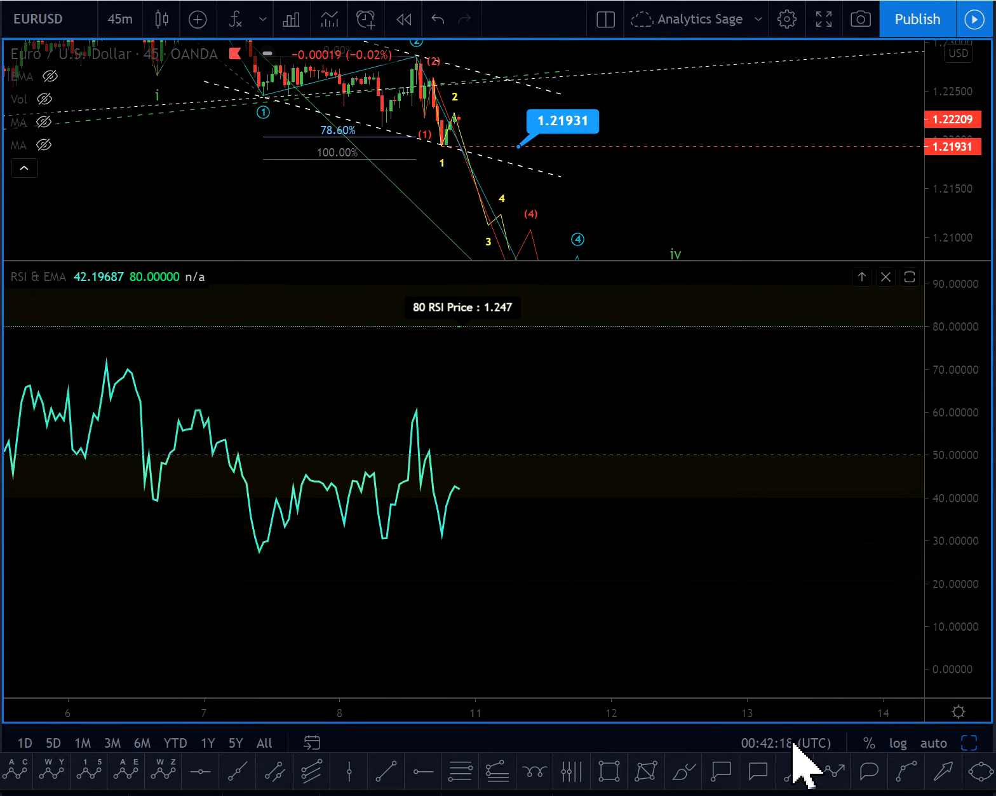
{"action": "left_click", "coordinate": [794, 770]}
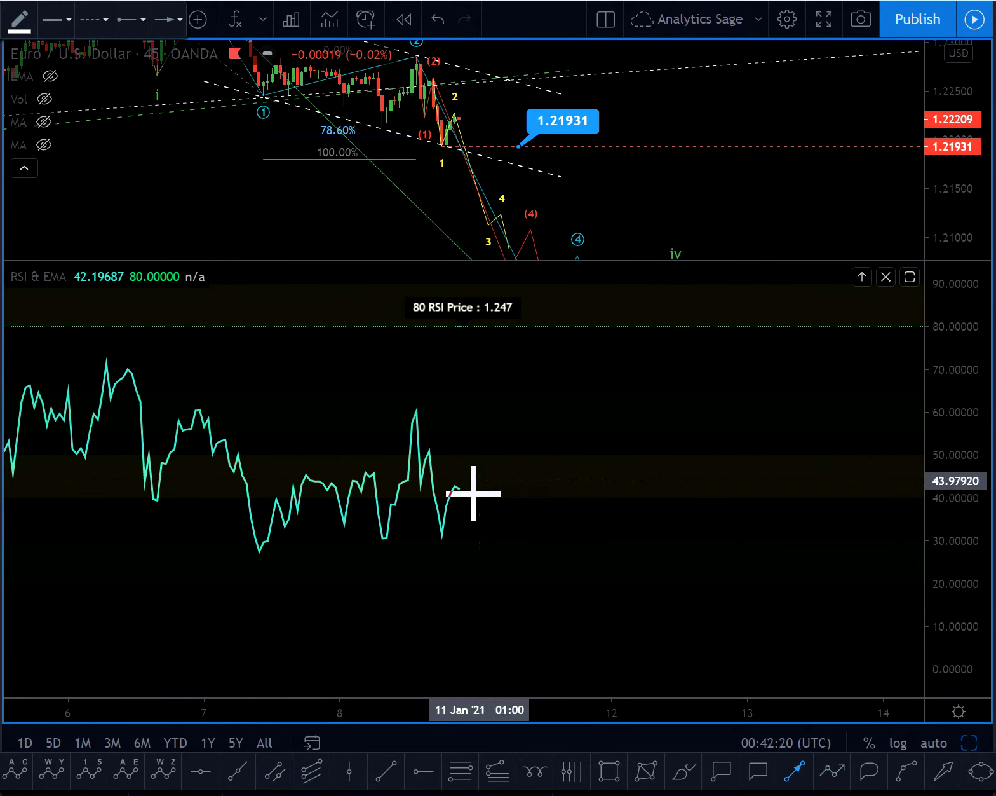
{"action": "left_click", "coordinate": [468, 497]}
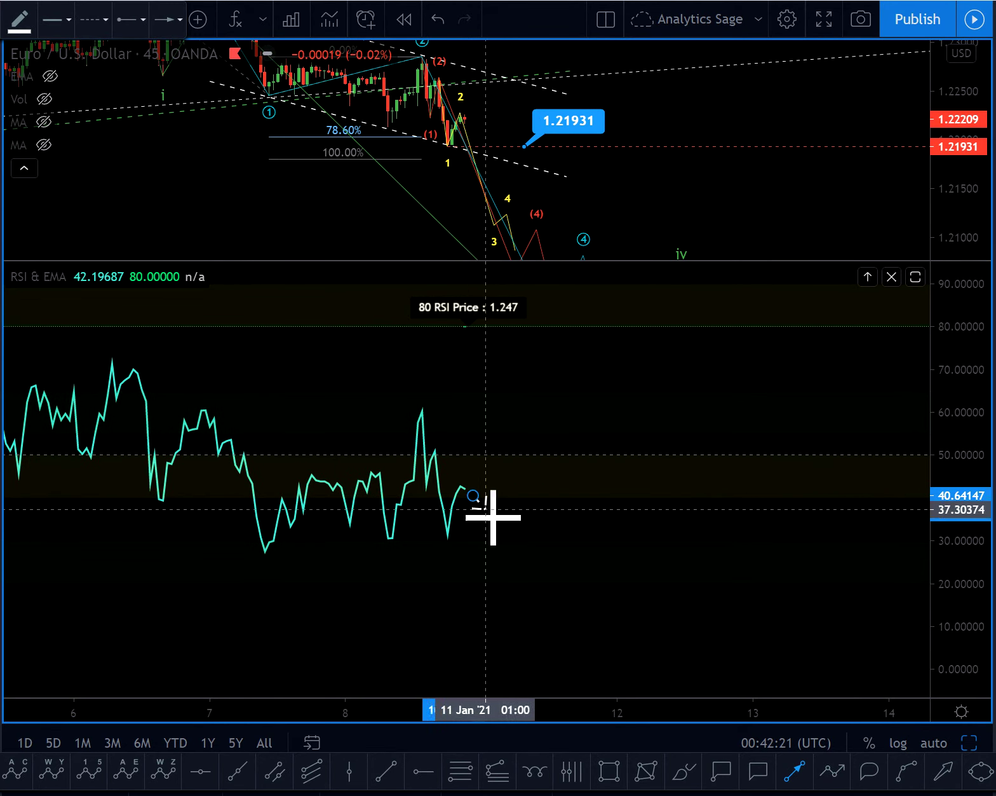
{"action": "left_click", "coordinate": [507, 581]}
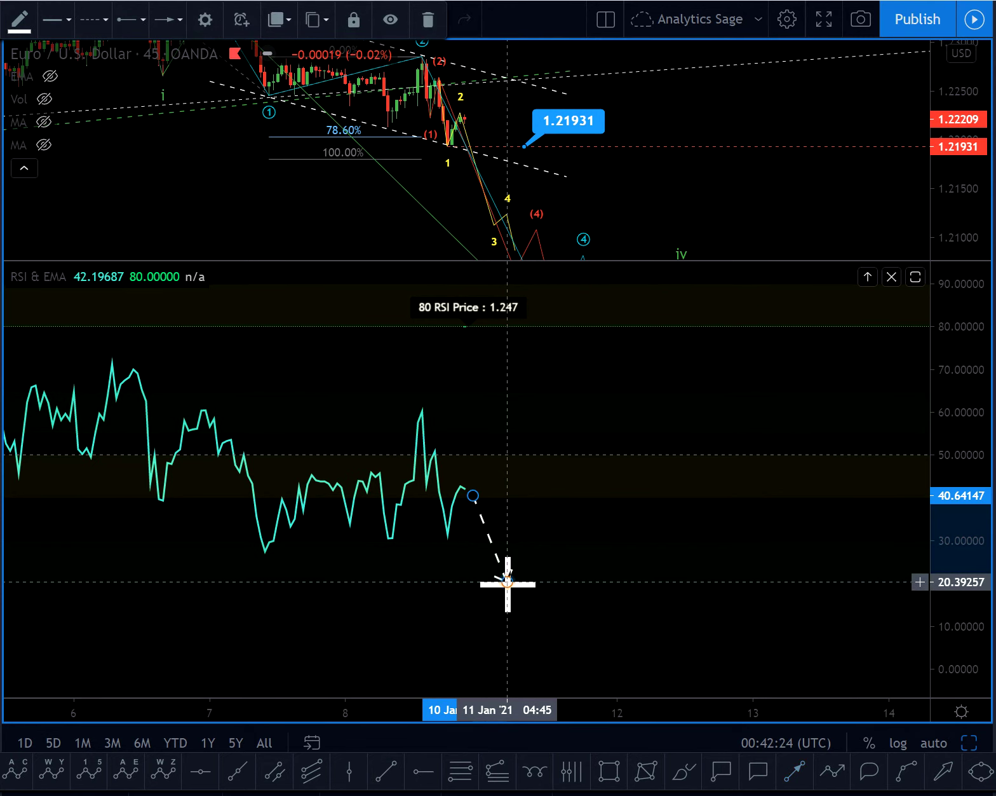
Delete the dashed white arrow from the RSI pane and switch the chart to the 4-hour interval.
{"action": "right_click", "coordinate": [507, 581]}
{"action": "left_click", "coordinate": [498, 561]}
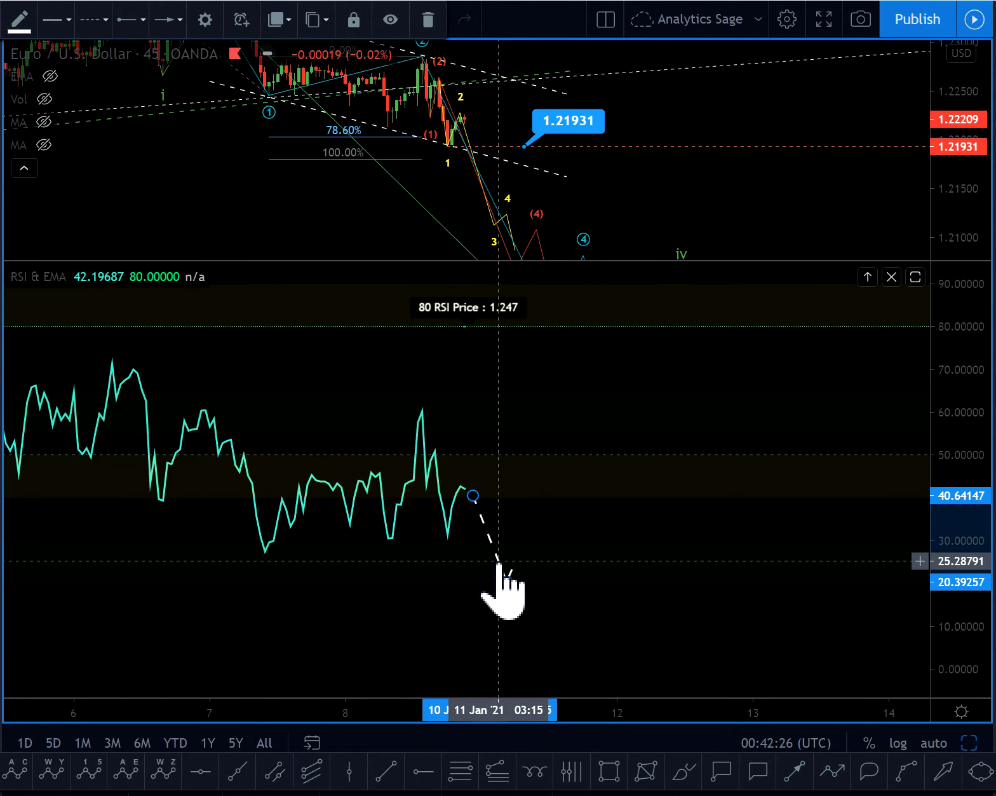
{"action": "key", "text": "Delete"}
{"action": "left_click", "coordinate": [114, 18]}
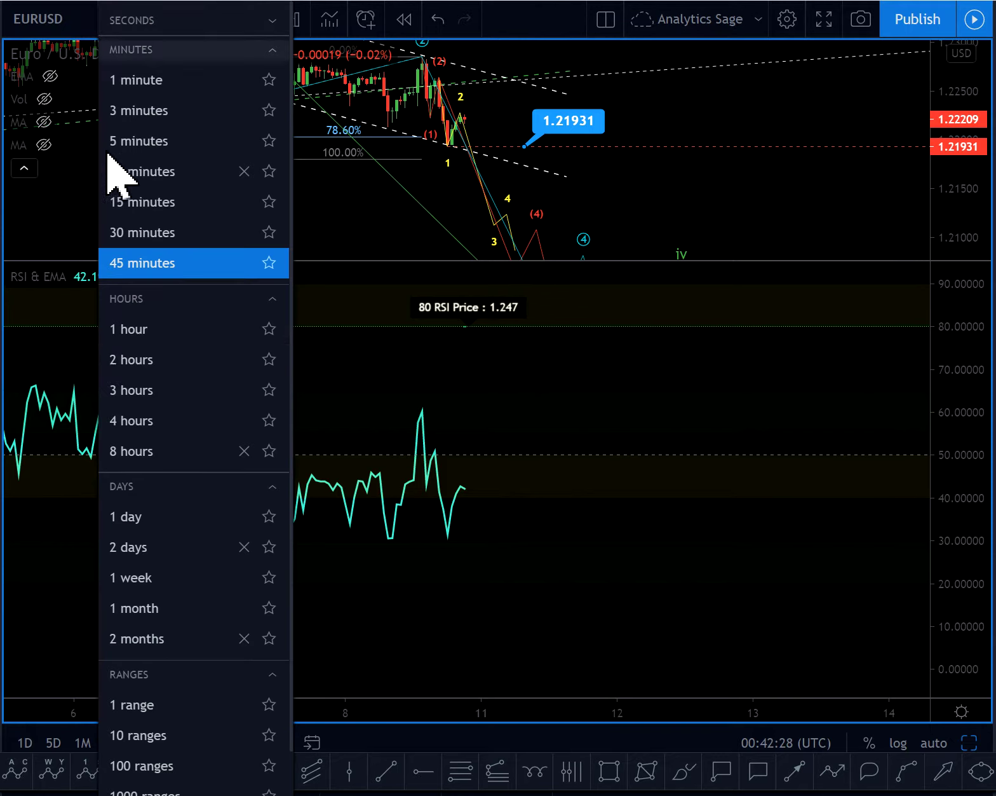
{"action": "left_click", "coordinate": [130, 422]}
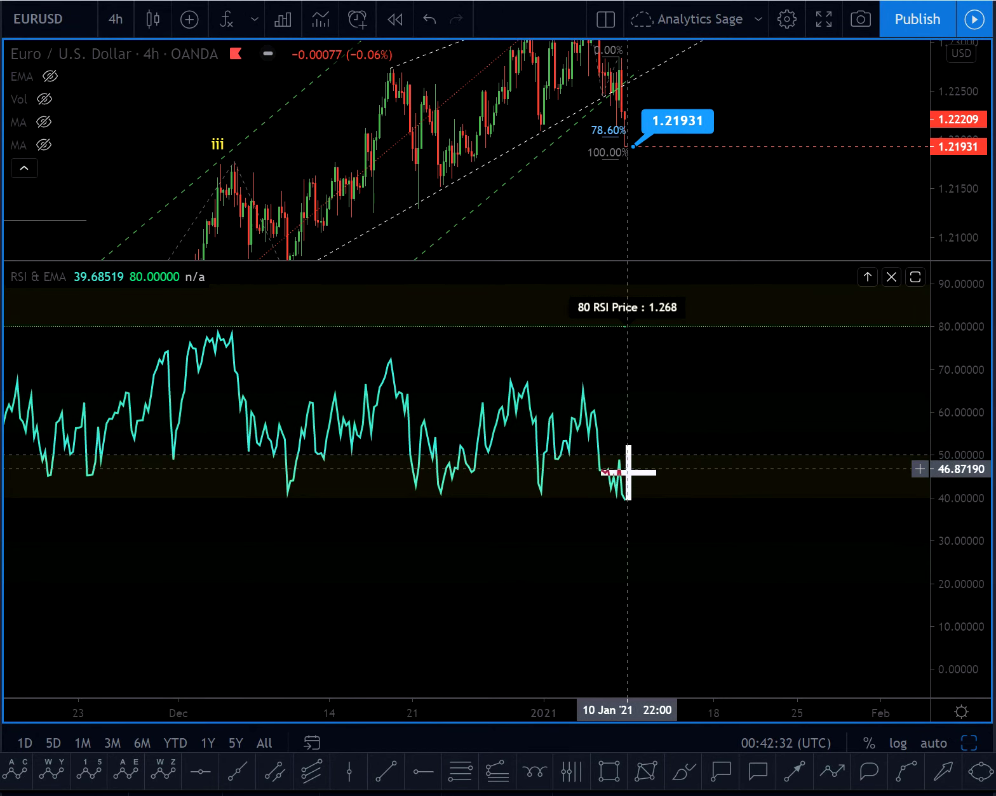
Examine the 4-hour RSI swings from late December to the latest reading, including their level relative to 40.
{"action": "scroll", "coordinate": [619, 496], "scroll_direction": "up", "scroll_amount": 7}
{"action": "left_click_drag", "start_coordinate": [368, 526], "coordinate": [723, 525]}
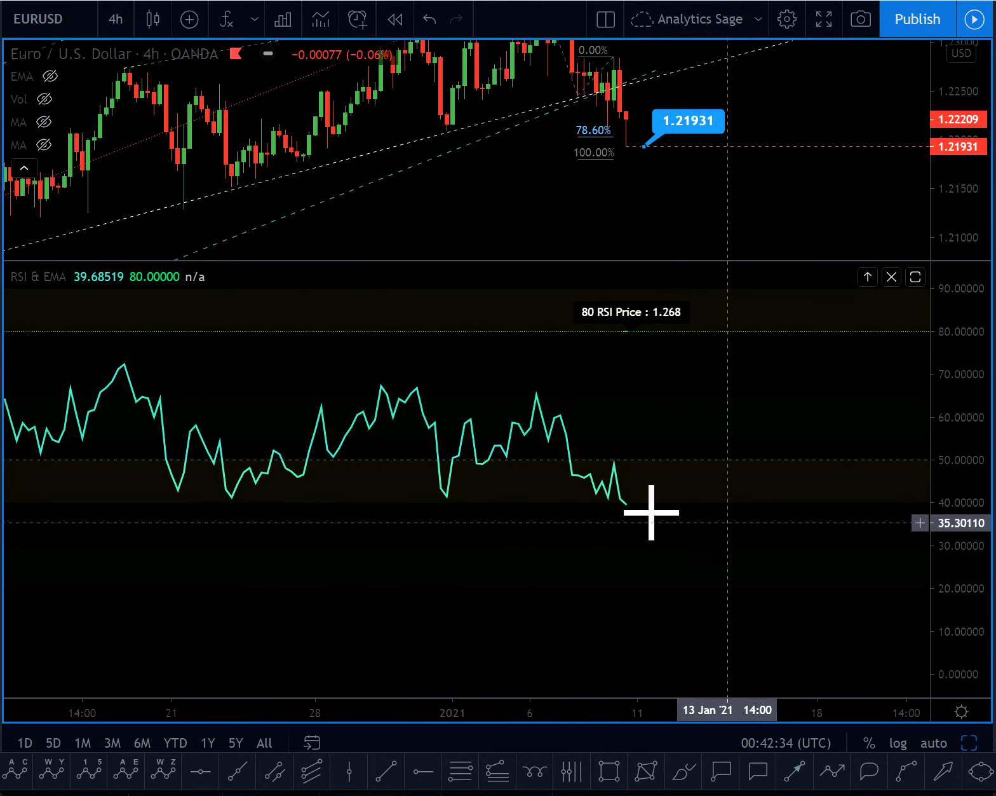
{"action": "scroll", "coordinate": [722, 525], "scroll_direction": "up", "scroll_amount": 5}
{"action": "left_click_drag", "start_coordinate": [578, 530], "coordinate": [861, 559]}
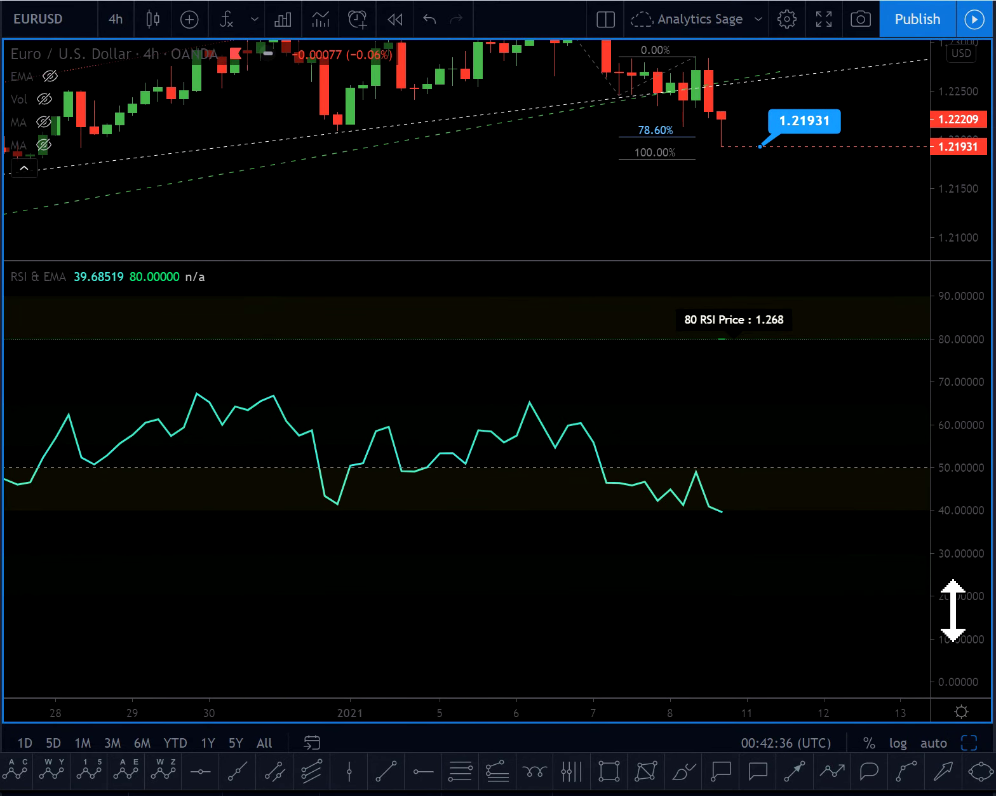
{"action": "left_click_drag", "start_coordinate": [952, 609], "coordinate": [969, 283]}
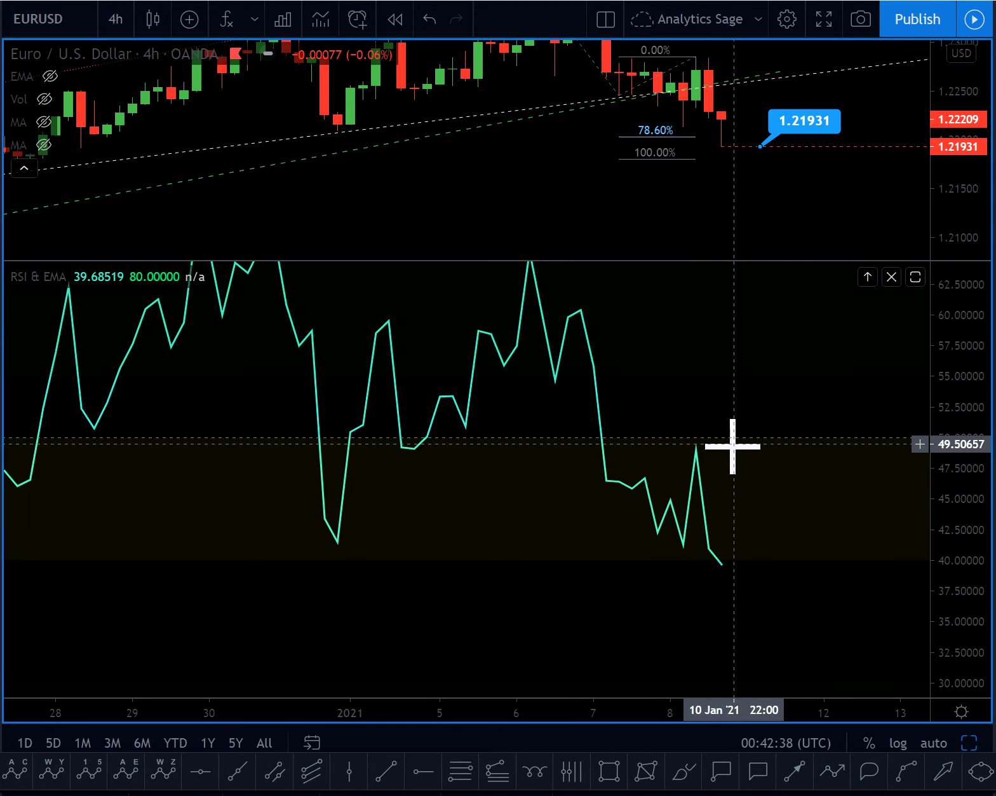
{"action": "left_click_drag", "start_coordinate": [957, 305], "coordinate": [956, 556]}
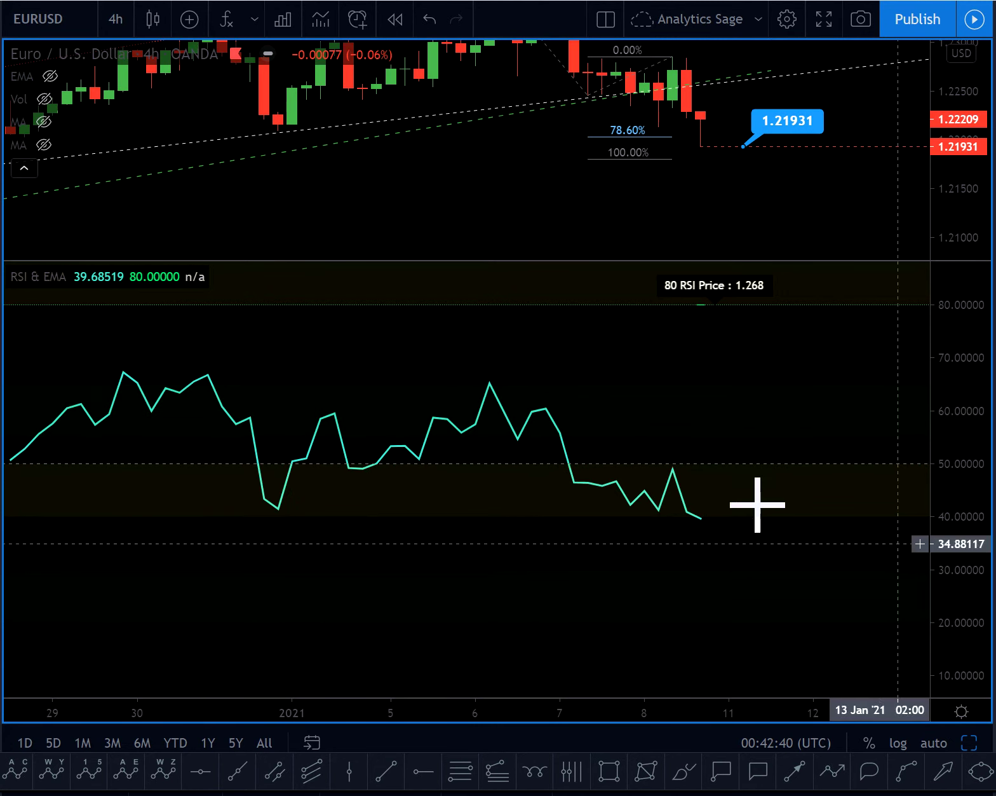
Frame the latest decline in the 4-hour price pane and maximize that pane.
{"action": "scroll", "coordinate": [729, 389], "scroll_direction": "down", "scroll_amount": 3}
{"action": "left_click_drag", "start_coordinate": [707, 178], "coordinate": [638, 239]}
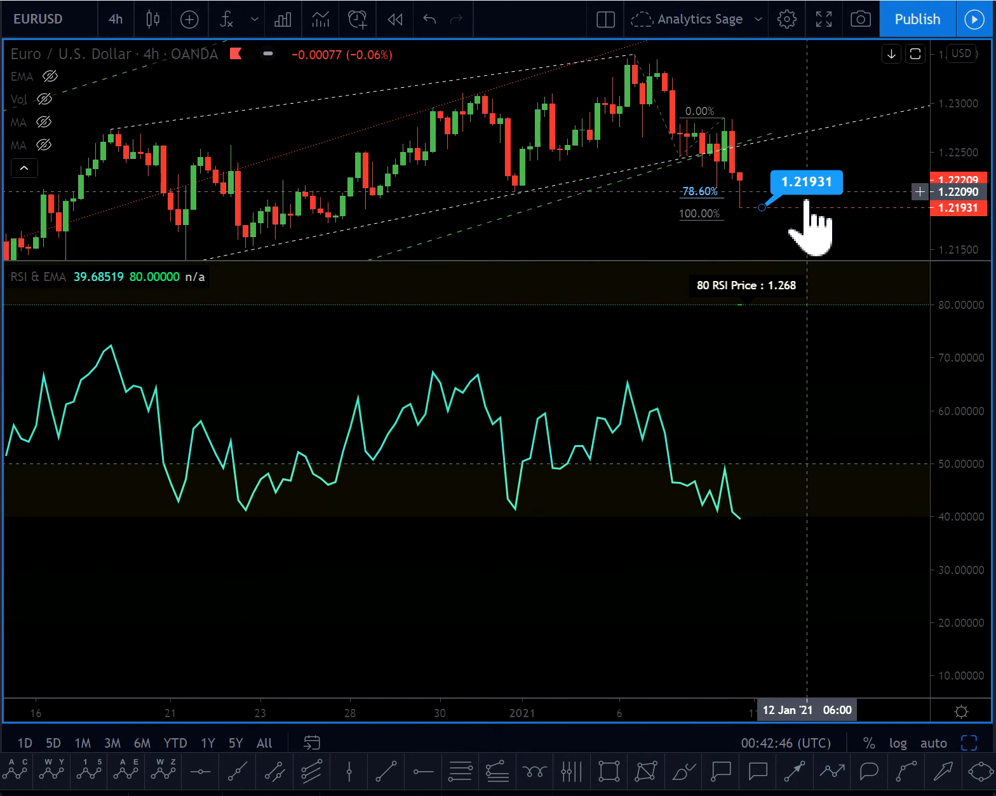
{"action": "double_click", "coordinate": [849, 241]}
{"action": "left_click", "coordinate": [797, 774]}
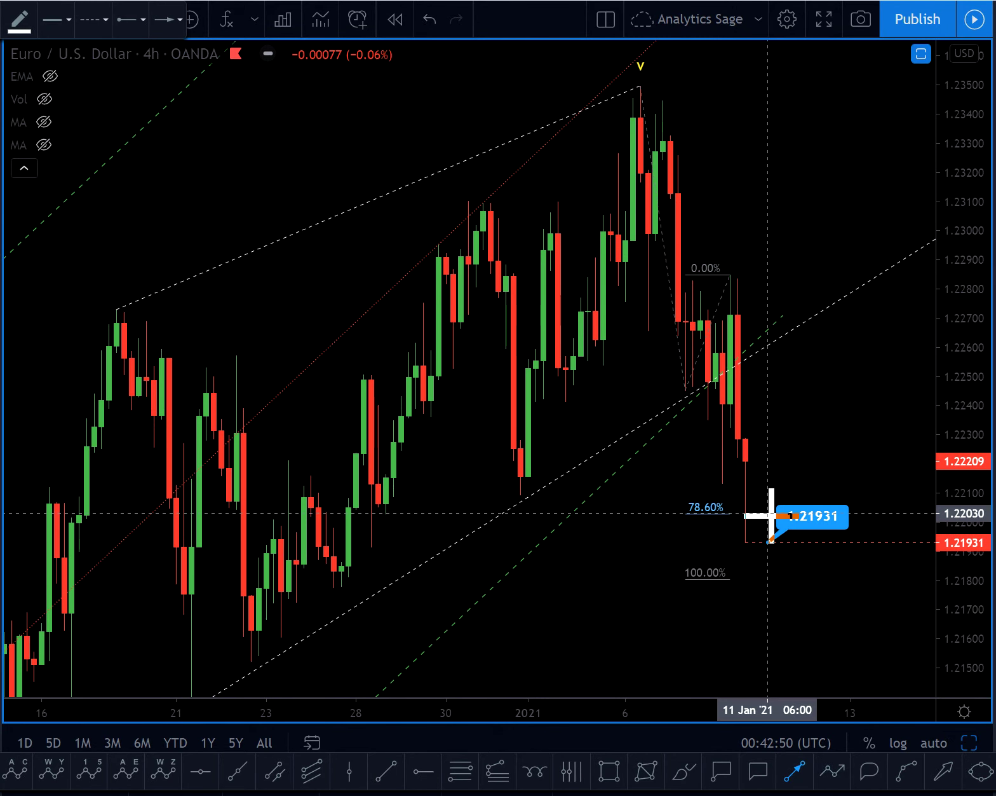
{"action": "left_click", "coordinate": [769, 513]}
{"action": "left_click", "coordinate": [779, 644]}
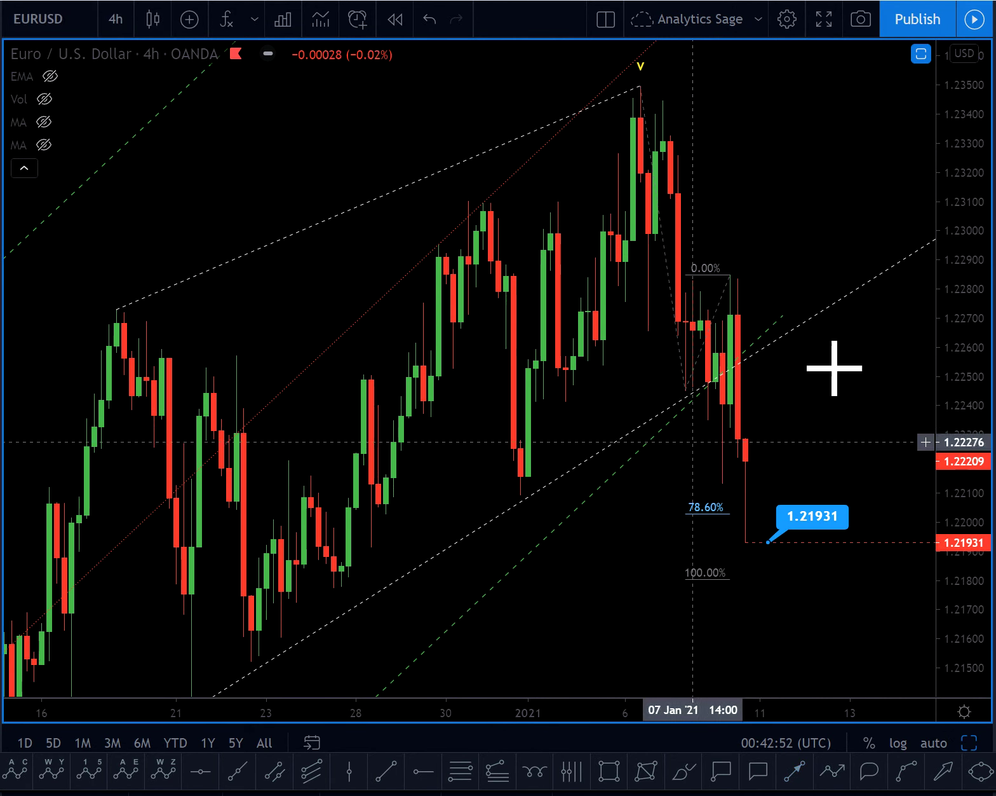
Show the alternate W-X-Y chart alone and frame its 4-hour count from wave iii to the upward arrow's tip.
{"action": "left_click", "coordinate": [969, 742]}
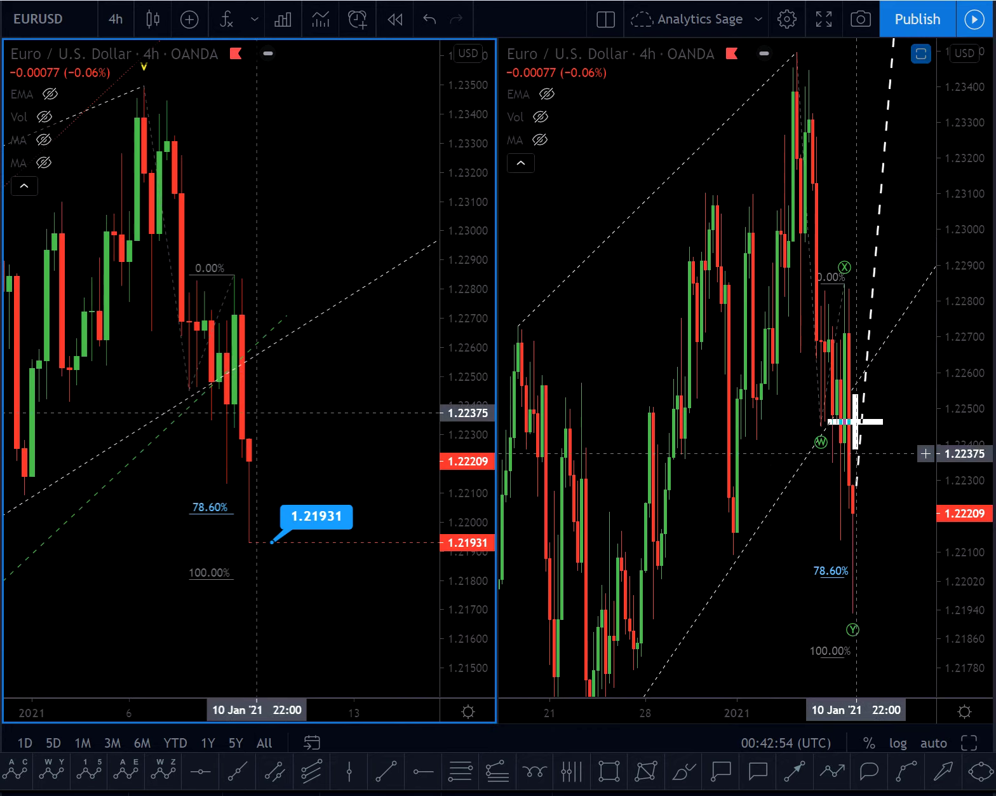
{"action": "left_click", "coordinate": [848, 173]}
{"action": "left_click", "coordinate": [973, 744]}
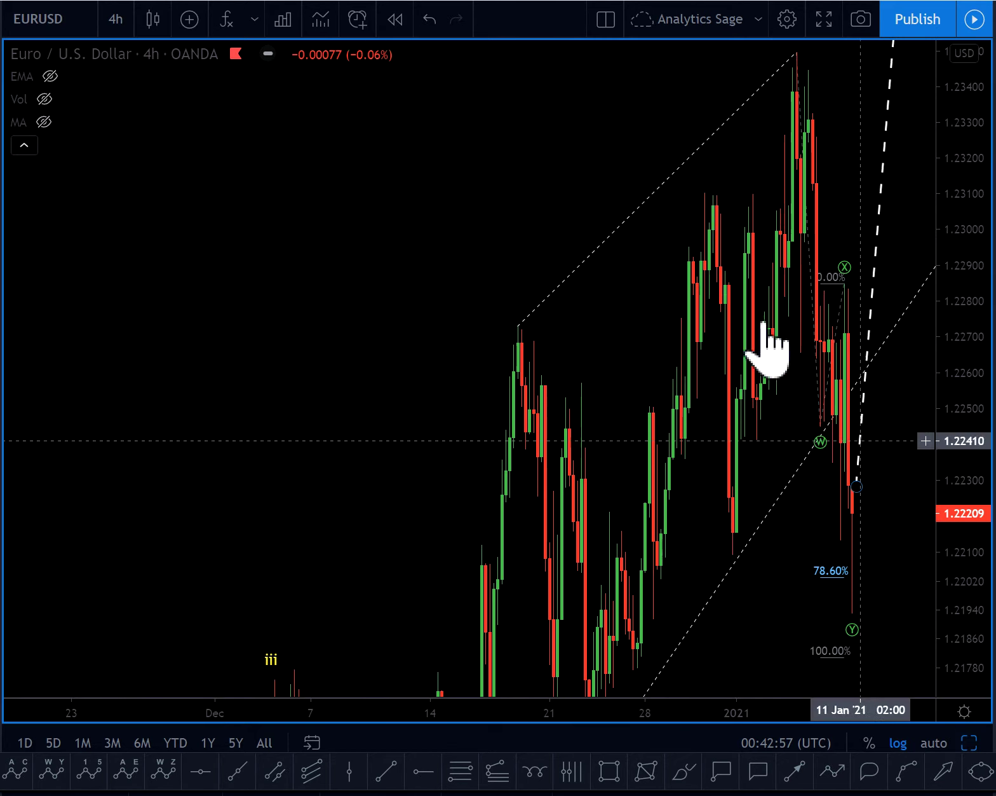
{"action": "left_click_drag", "start_coordinate": [979, 102], "coordinate": [947, 534]}
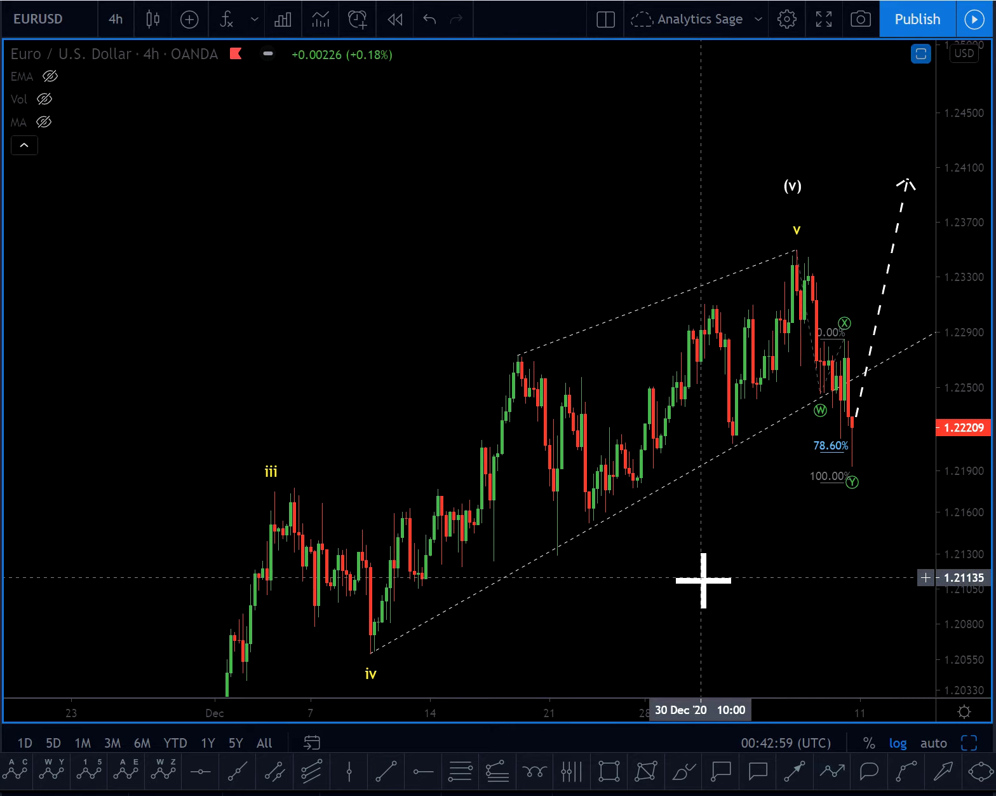
{"action": "scroll", "coordinate": [703, 583], "scroll_direction": "down", "scroll_amount": 3}
{"action": "left_click_drag", "start_coordinate": [854, 572], "coordinate": [625, 565]}
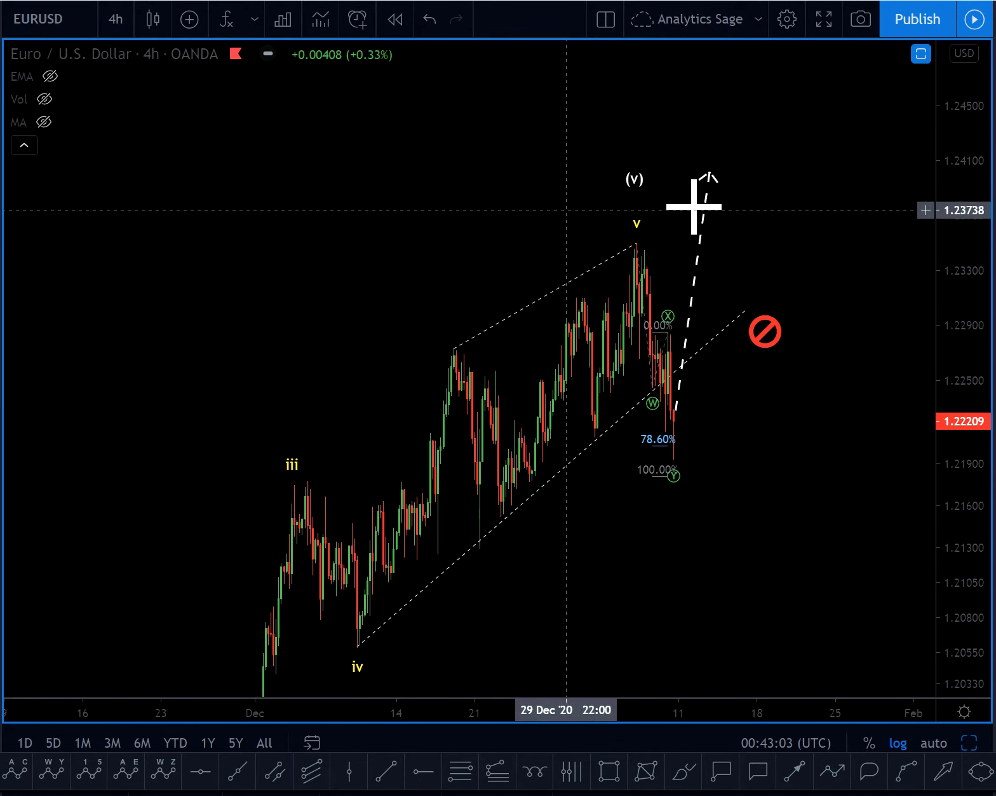
Switch the W-X-Y chart to the 45-minute interval and frame the correction that follows wave (v).
{"action": "left_click", "coordinate": [112, 19]}
{"action": "left_click", "coordinate": [151, 262]}
{"action": "scroll", "coordinate": [275, 372], "scroll_direction": "down", "scroll_amount": 10}
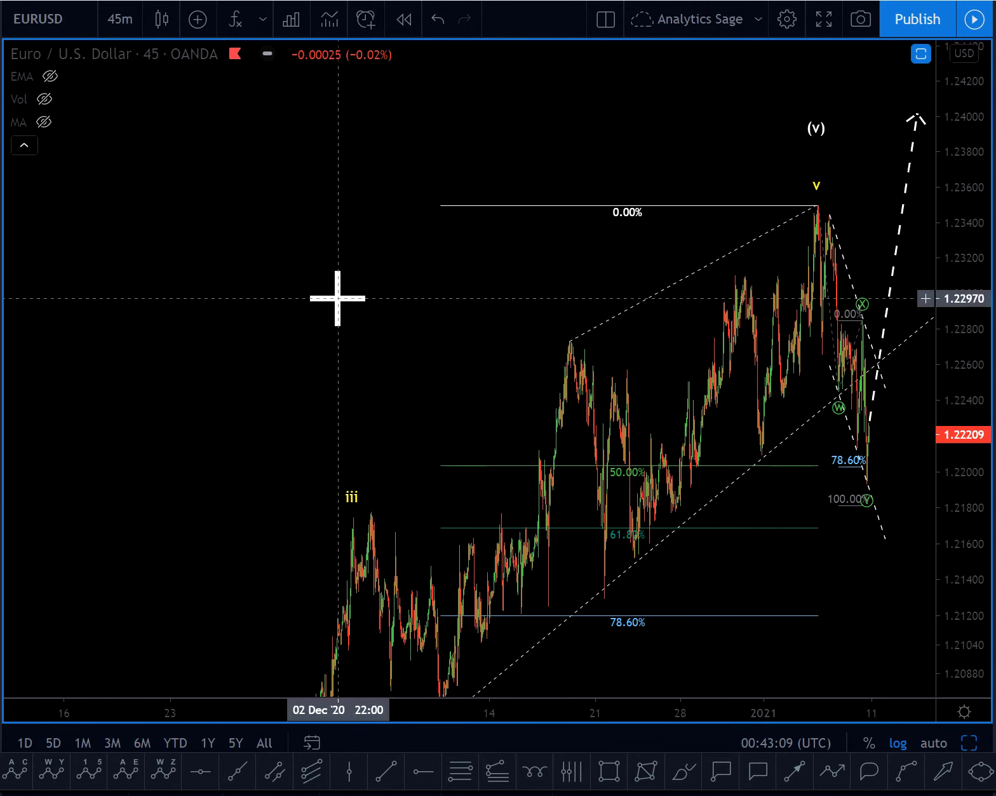
{"action": "left_click_drag", "start_coordinate": [340, 300], "coordinate": [182, 211]}
{"action": "scroll", "coordinate": [672, 389], "scroll_direction": "up", "scroll_amount": 10}
{"action": "left_click_drag", "start_coordinate": [536, 376], "coordinate": [925, 429]}
{"action": "scroll", "coordinate": [932, 431], "scroll_direction": "up", "scroll_amount": 5}
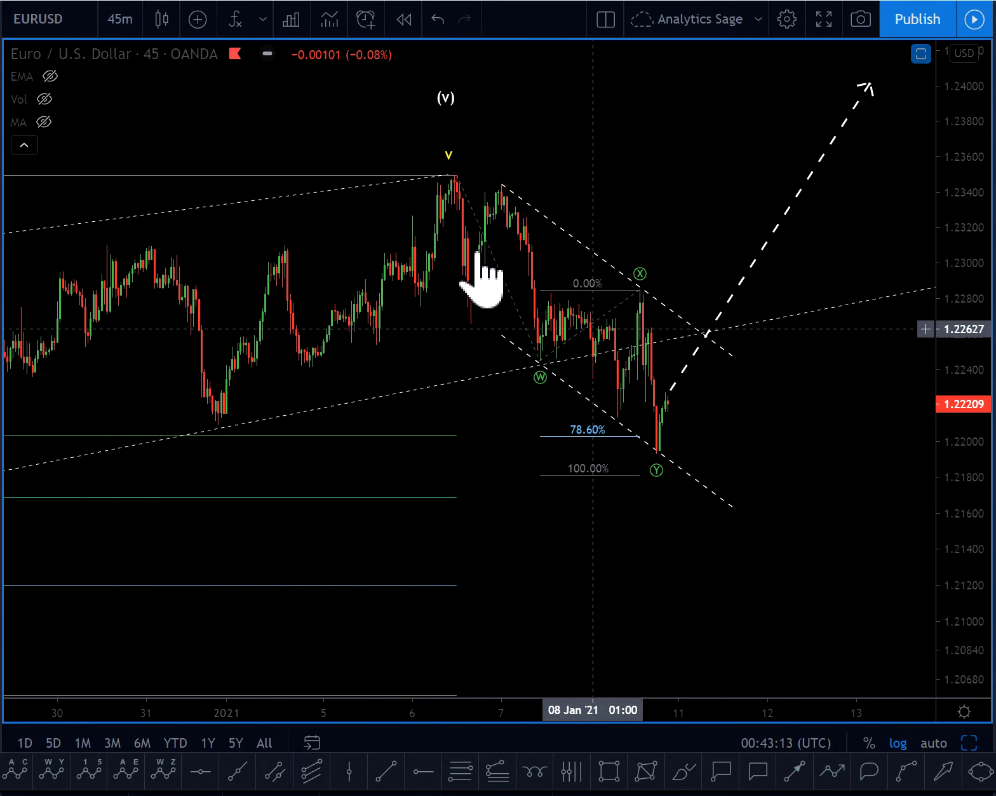
Delete the dashed white arrow projecting upward from the latest price on the W-X-Y chart.
{"action": "scroll", "coordinate": [795, 441], "scroll_direction": "down", "scroll_amount": 5}
{"action": "left_click_drag", "start_coordinate": [857, 429], "coordinate": [607, 436]}
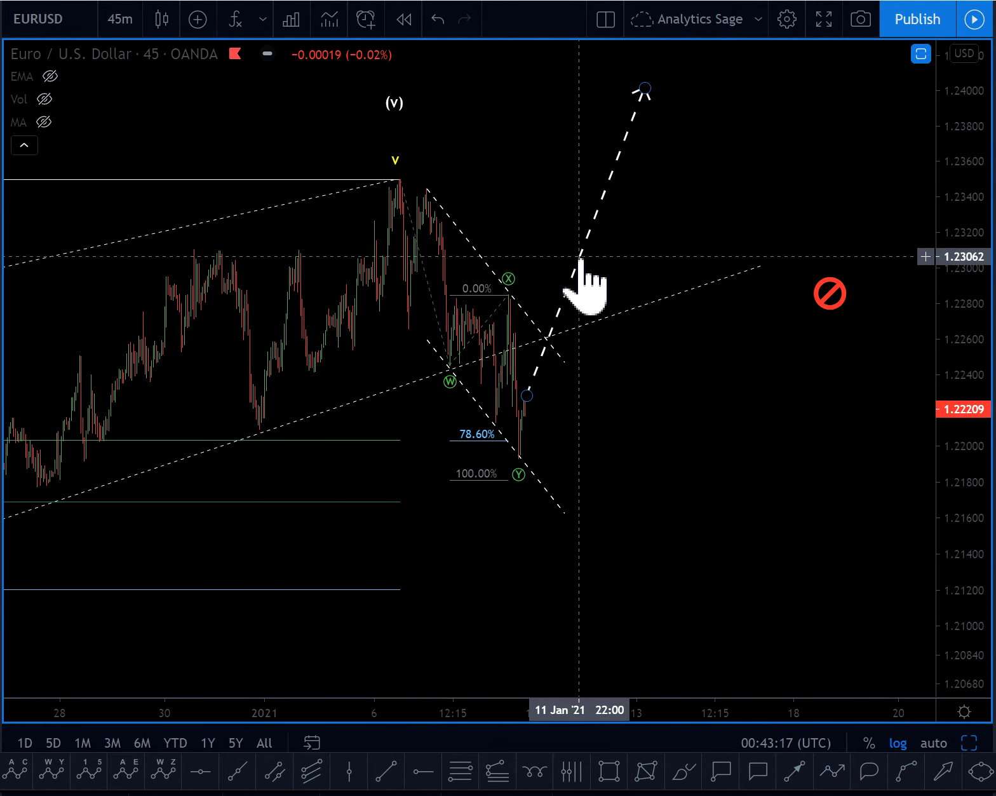
{"action": "left_click", "coordinate": [582, 260]}
{"action": "key", "text": "Delete"}
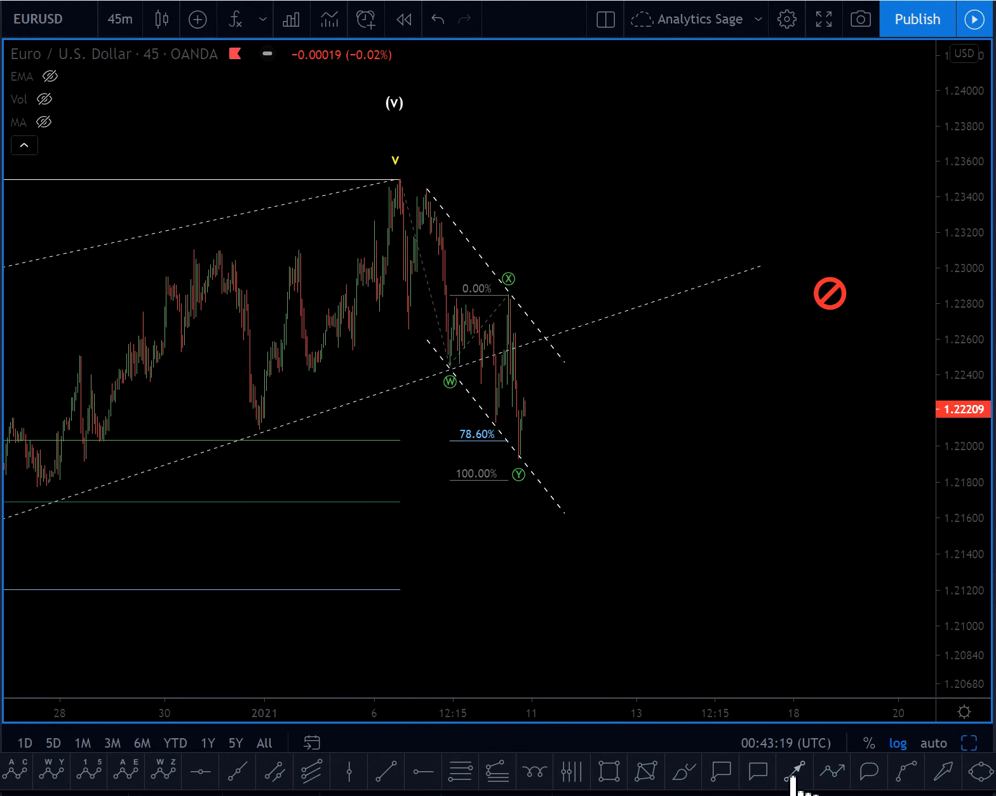
{"action": "left_click", "coordinate": [793, 772]}
{"action": "left_click", "coordinate": [539, 414]}
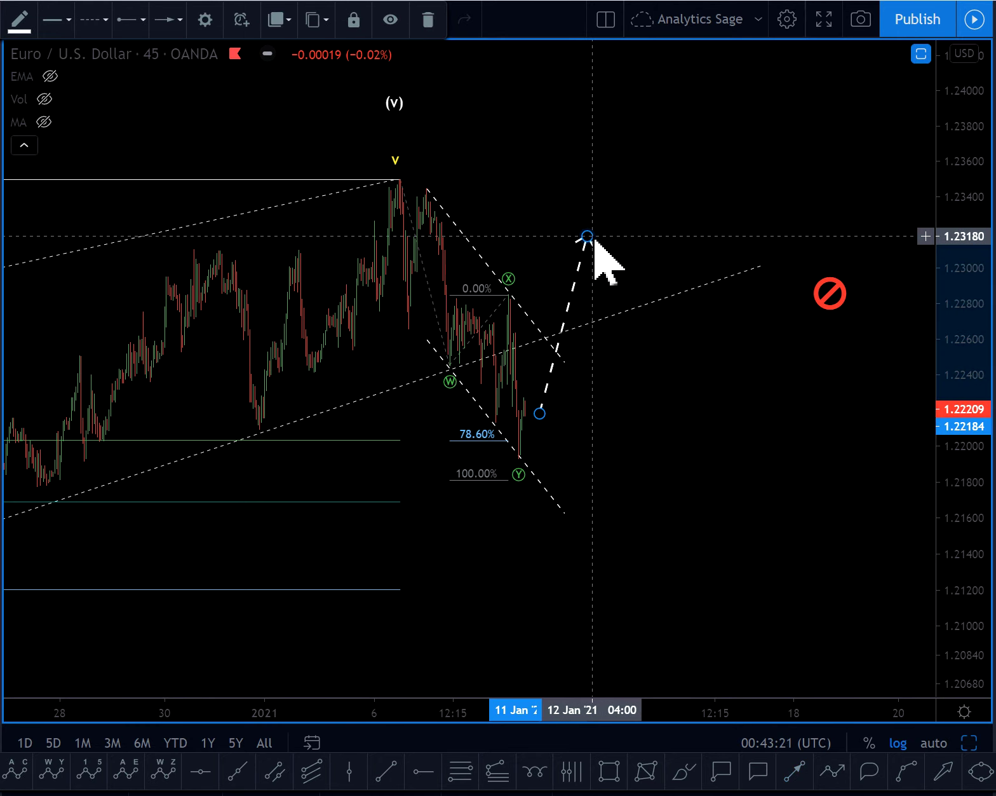
{"action": "key", "text": "Escape"}
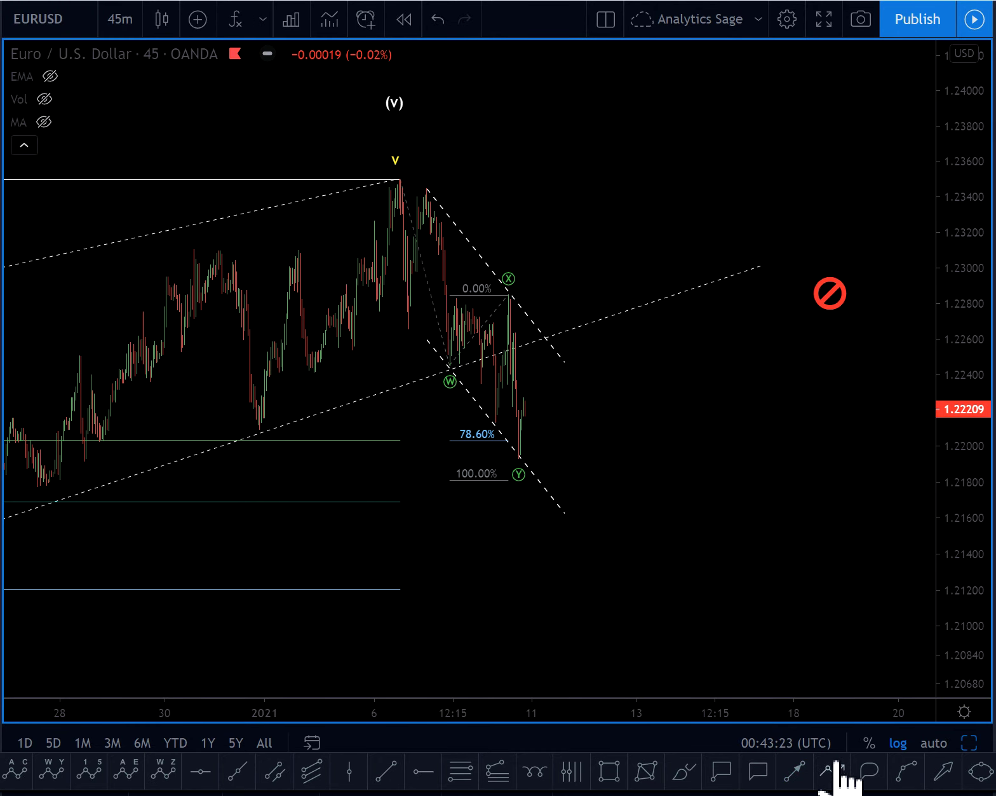
Draw a yellow dashed path from beside the latest price up to about 1.232, down to about 1.214, and up to about 1.239.
{"action": "left_click", "coordinate": [834, 771]}
{"action": "left_click", "coordinate": [540, 399]}
{"action": "left_click", "coordinate": [602, 227]}
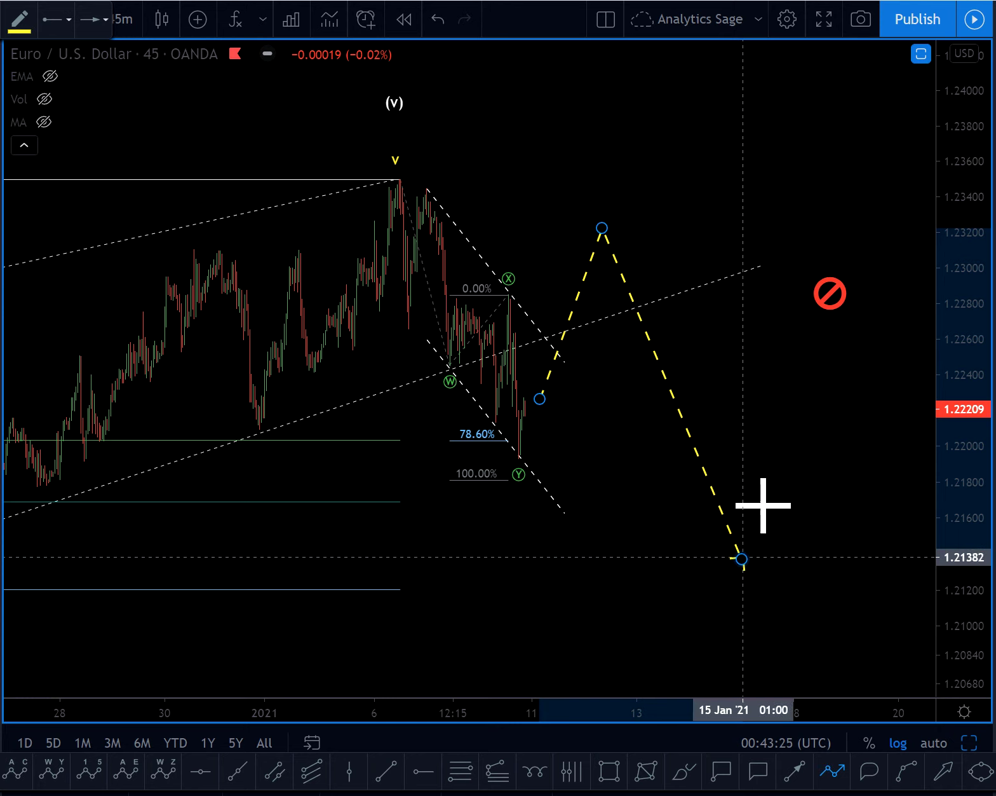
{"action": "left_click", "coordinate": [742, 558]}
{"action": "double_click", "coordinate": [818, 114]}
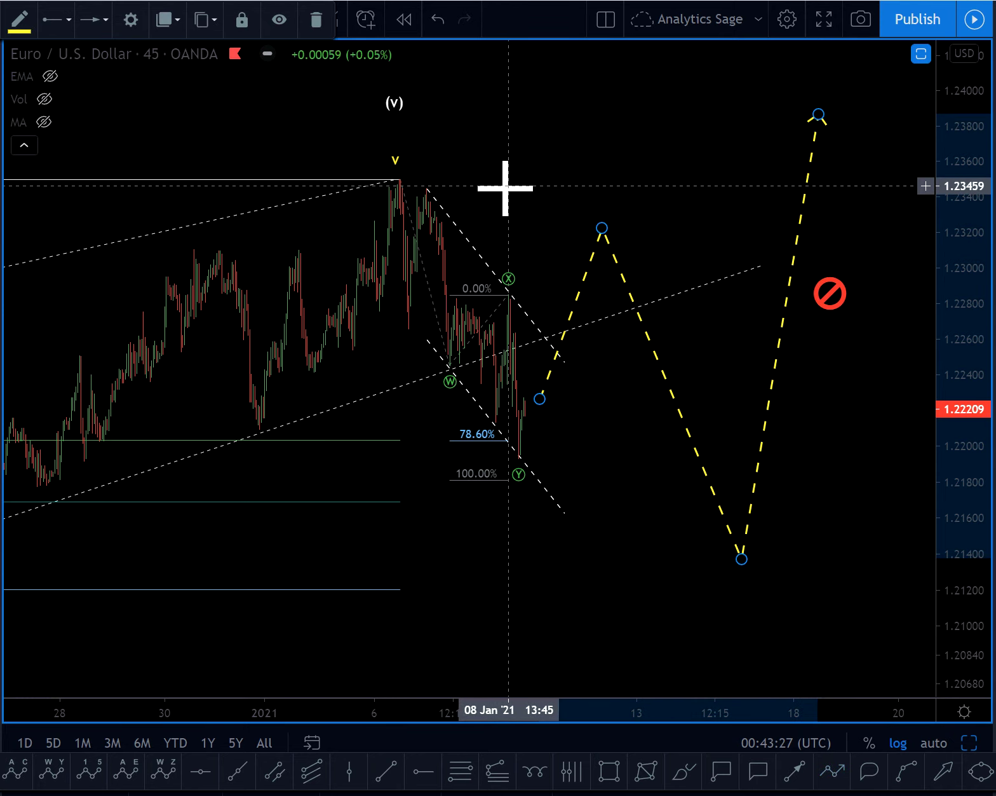
Show the chart with the bearish 1-2 count alone and frame its candles around yellow waves 1 and 2.
{"action": "scroll", "coordinate": [555, 311], "scroll_direction": "up", "scroll_amount": 5}
{"action": "left_click_drag", "start_coordinate": [396, 460], "coordinate": [696, 407]}
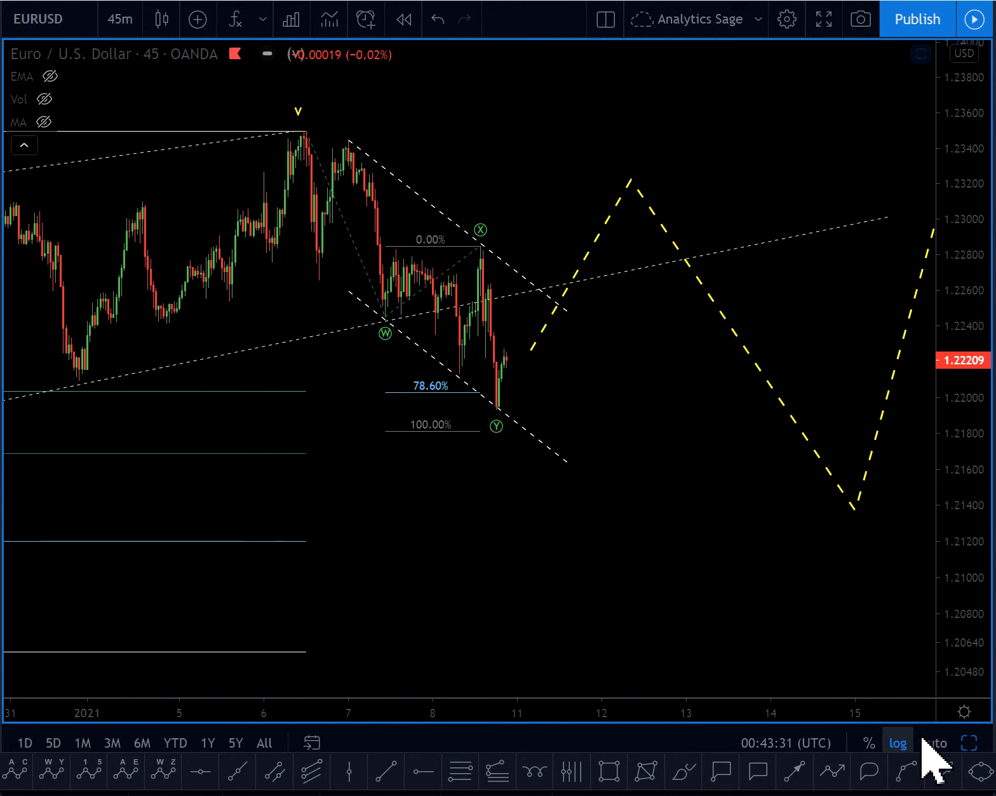
{"action": "left_click", "coordinate": [968, 744]}
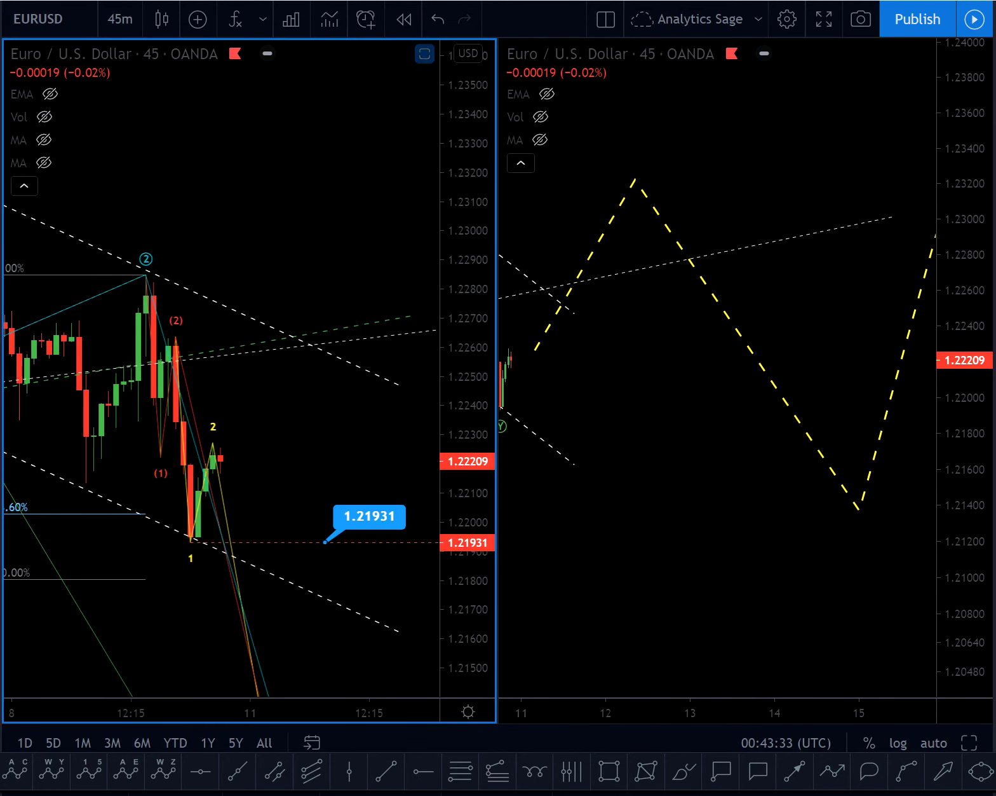
{"action": "left_click", "coordinate": [975, 745]}
{"action": "scroll", "coordinate": [680, 518], "scroll_direction": "up", "scroll_amount": 6}
{"action": "left_click_drag", "start_coordinate": [645, 447], "coordinate": [712, 396]}
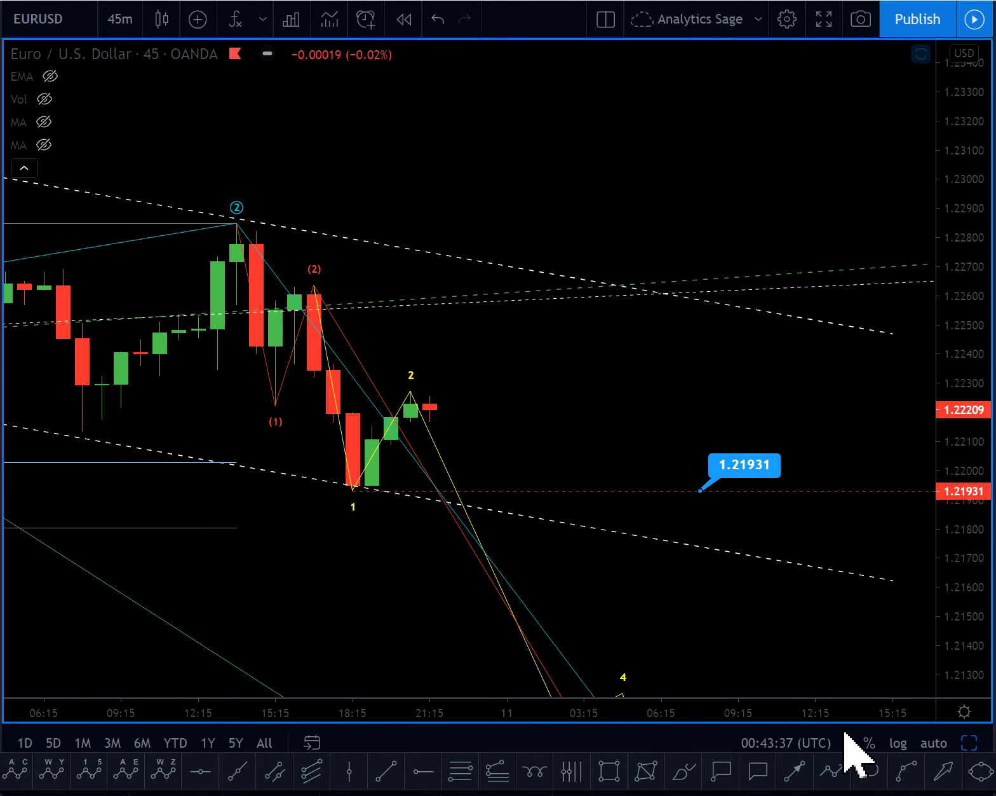
Draw a dashed white arrow from just below the latest candle down to about 1.2145.
{"action": "left_click", "coordinate": [791, 778]}
{"action": "left_click", "coordinate": [468, 417]}
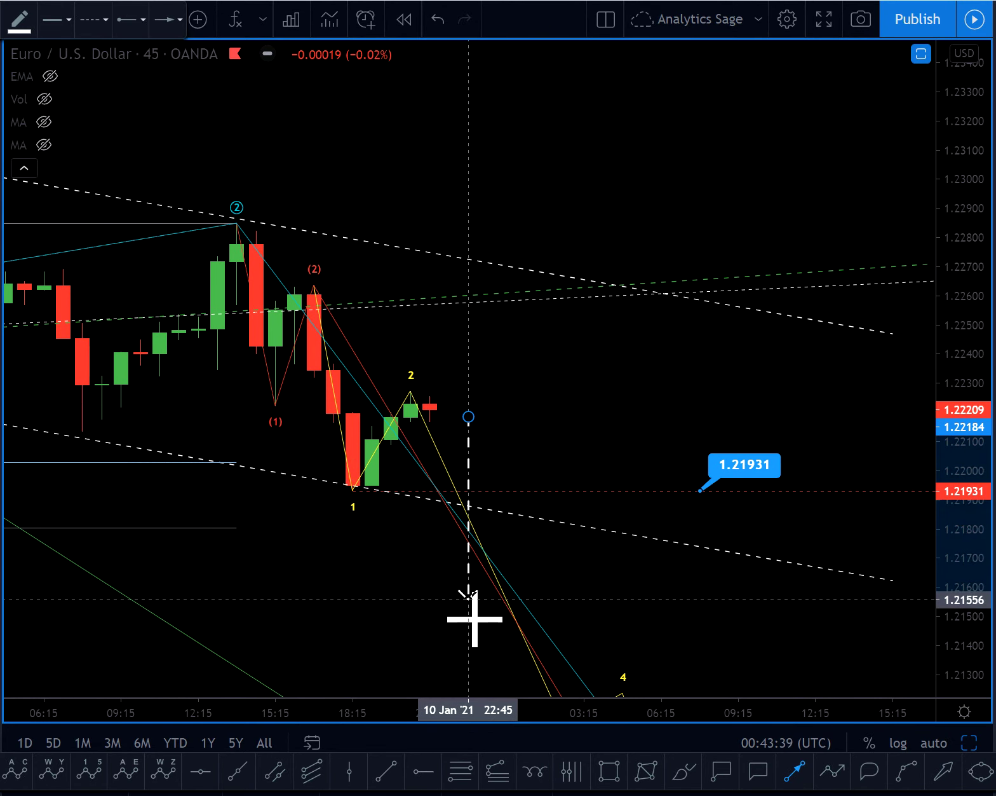
{"action": "left_click", "coordinate": [475, 631]}
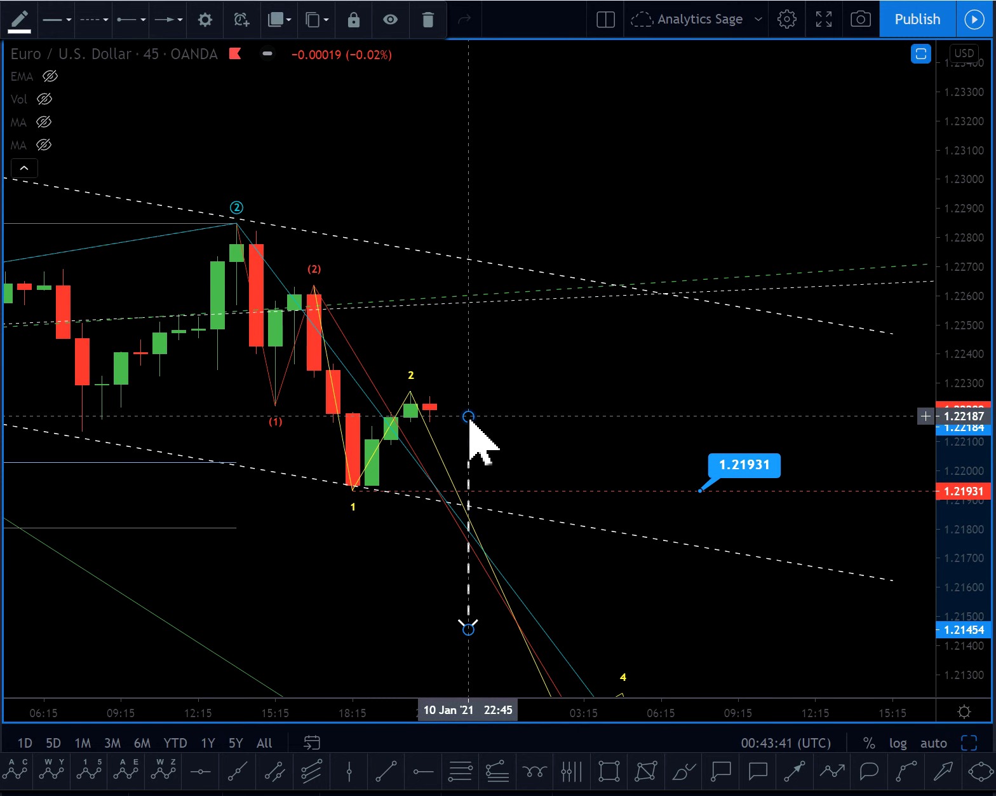
{"action": "left_click_drag", "start_coordinate": [505, 461], "coordinate": [661, 400]}
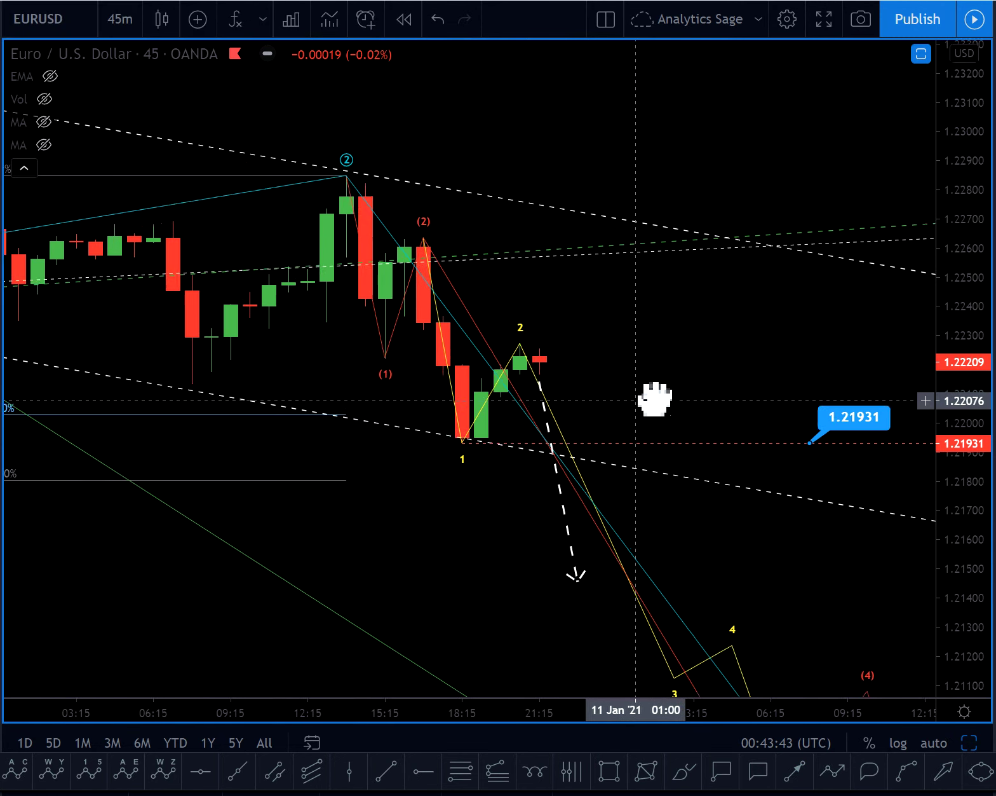
Restore the two-chart layout and try a dashed arrow from about 1.2228 up to about 1.2347 on the W-X-Y chart.
{"action": "left_click", "coordinate": [977, 743]}
{"action": "left_click", "coordinate": [658, 551]}
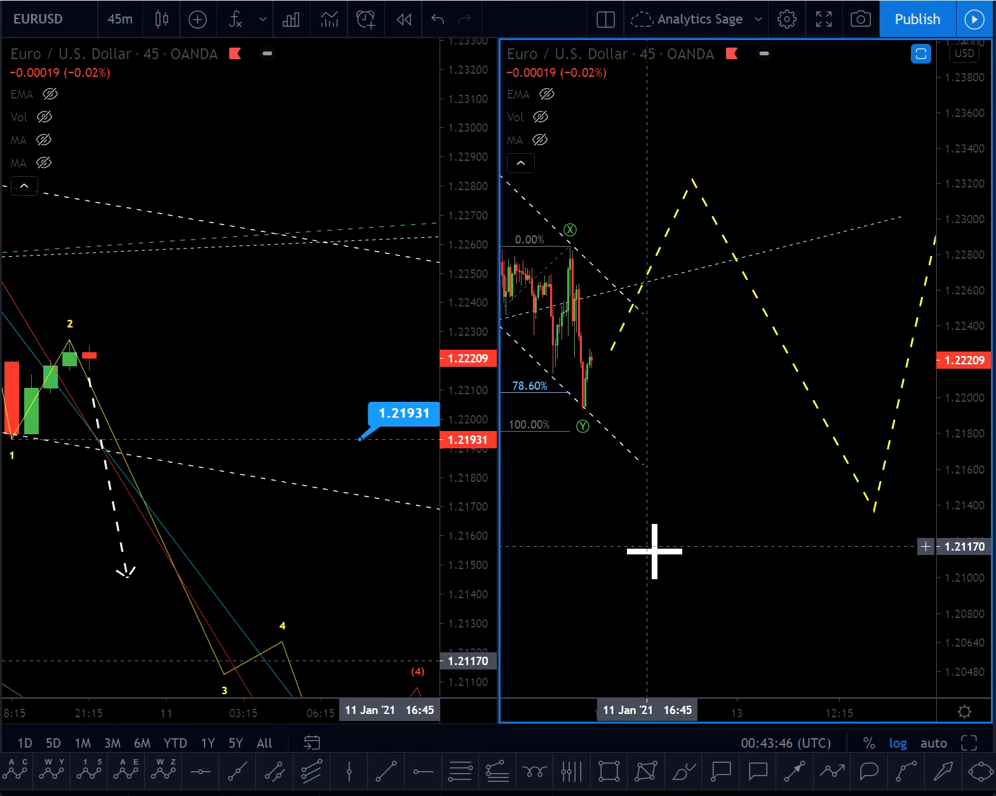
{"action": "scroll", "coordinate": [649, 549], "scroll_direction": "up", "scroll_amount": 5}
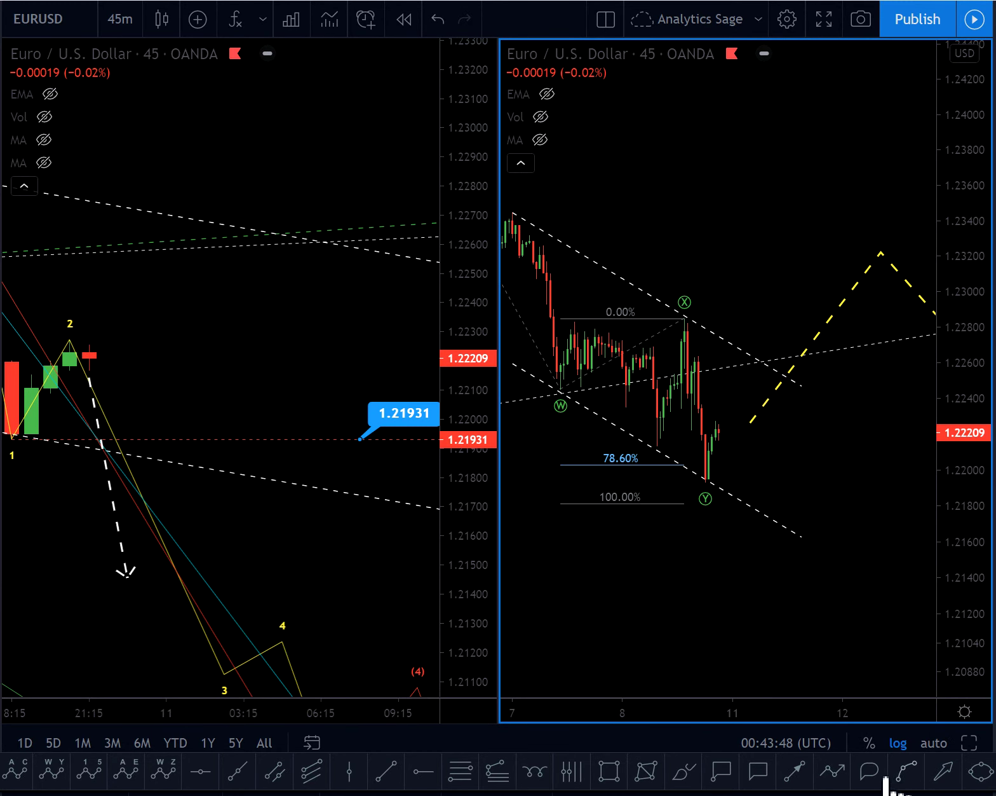
{"action": "left_click", "coordinate": [719, 419]}
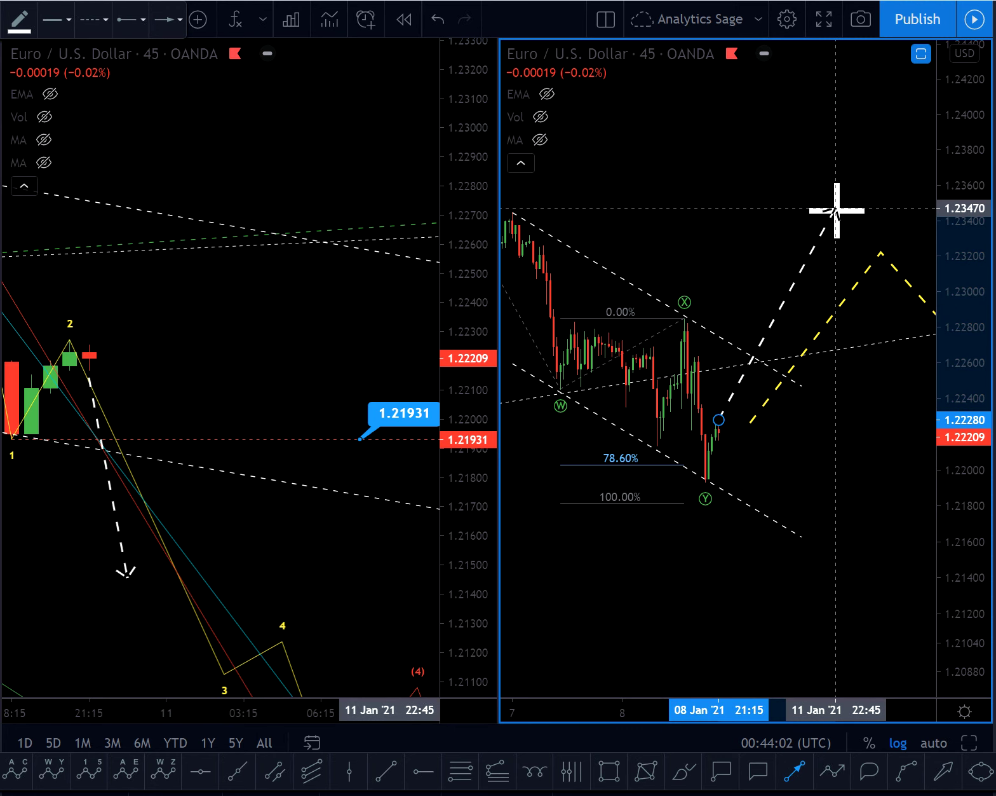
{"action": "key", "text": "Escape"}
Compare the W-X-Y correction and its yellow projected path with the bearish 1-2 count around the latest price.
{"action": "left_click_drag", "start_coordinate": [854, 222], "coordinate": [736, 175]}
{"action": "scroll", "coordinate": [724, 216], "scroll_direction": "down", "scroll_amount": 6}
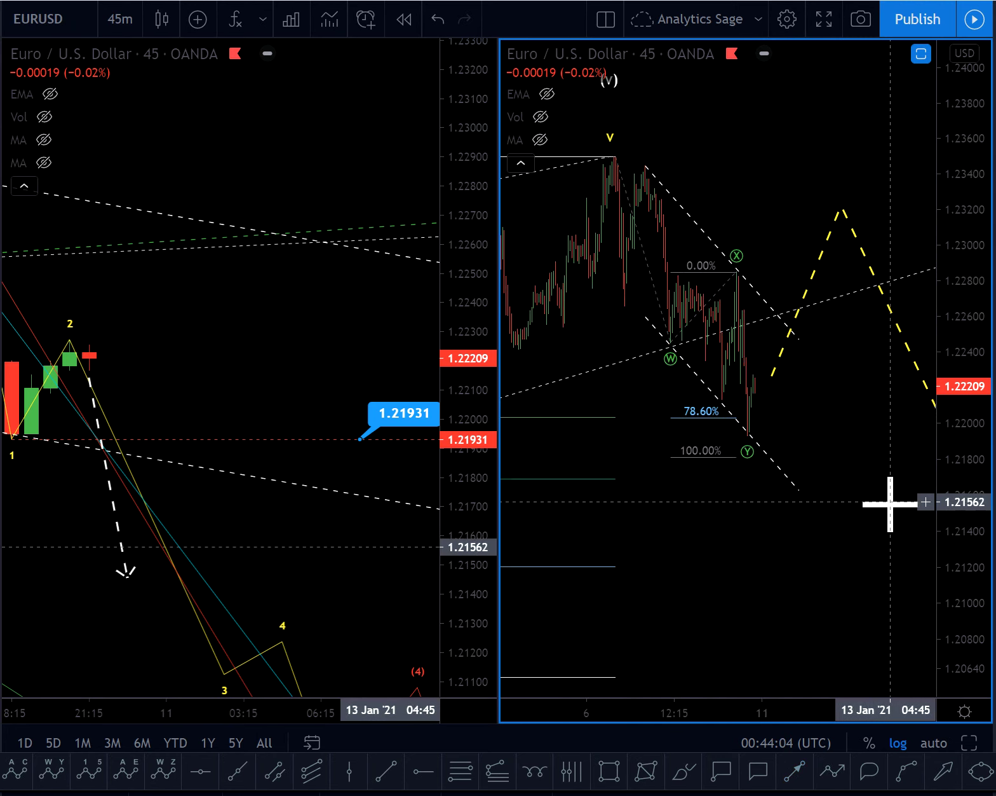
{"action": "left_click_drag", "start_coordinate": [890, 265], "coordinate": [643, 236]}
{"action": "left_click_drag", "start_coordinate": [681, 474], "coordinate": [789, 540]}
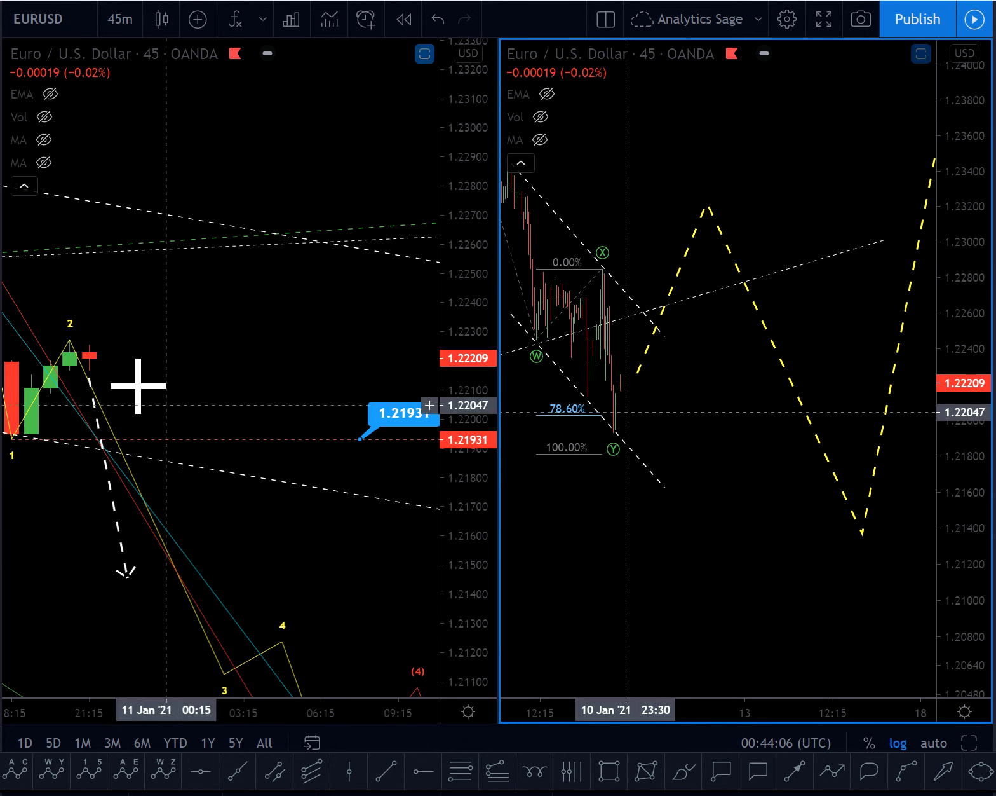
{"action": "left_click_drag", "start_coordinate": [162, 378], "coordinate": [325, 361]}
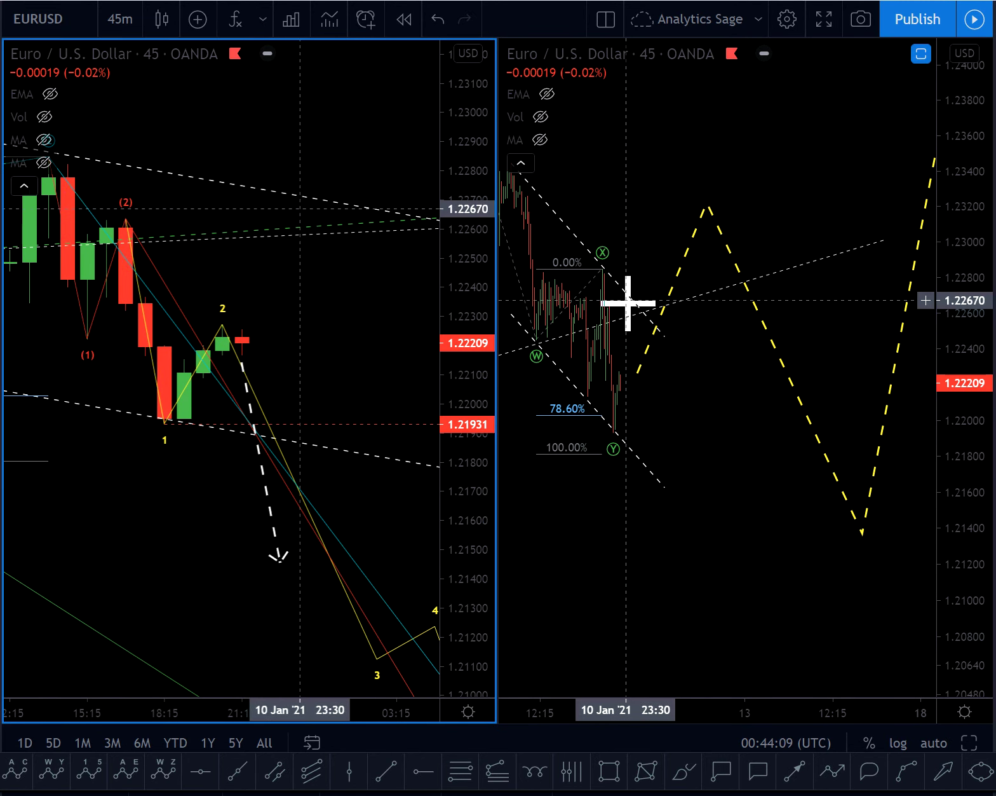
{"action": "scroll", "coordinate": [662, 318], "scroll_direction": "up", "scroll_amount": 5}
{"action": "left_click_drag", "start_coordinate": [652, 439], "coordinate": [931, 491]}
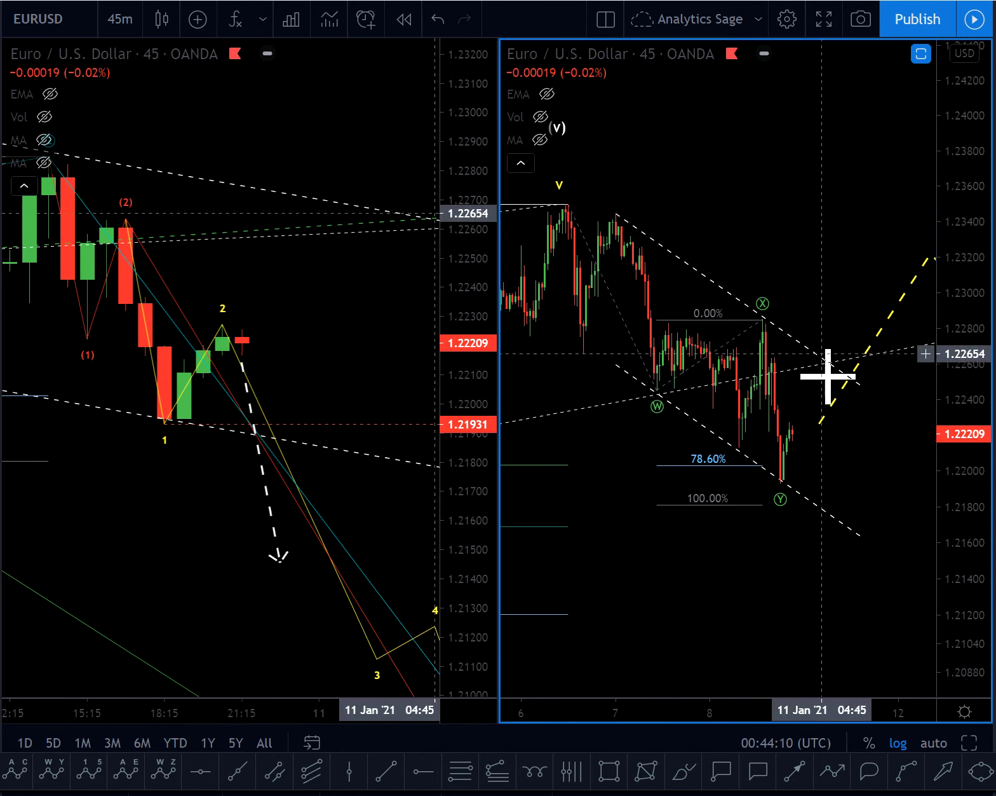
Move the price callout on the bearish chart closer to the latest candles, at 1.21928.
{"action": "left_click_drag", "start_coordinate": [383, 374], "coordinate": [338, 323]}
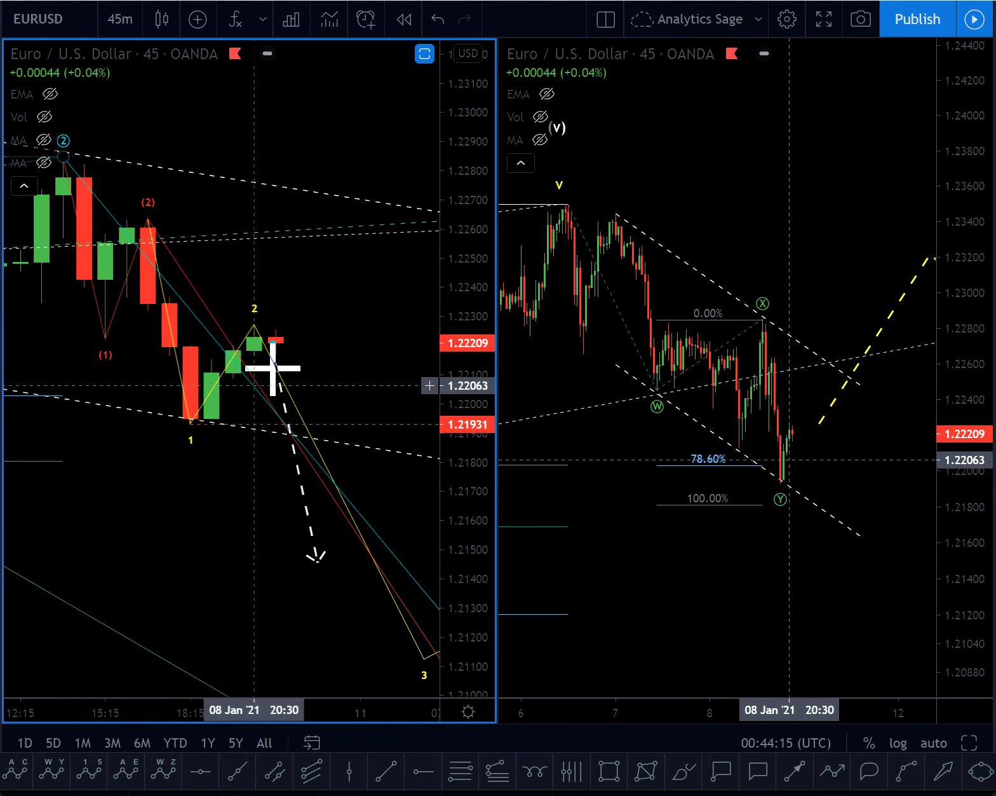
{"action": "left_click_drag", "start_coordinate": [328, 356], "coordinate": [151, 351]}
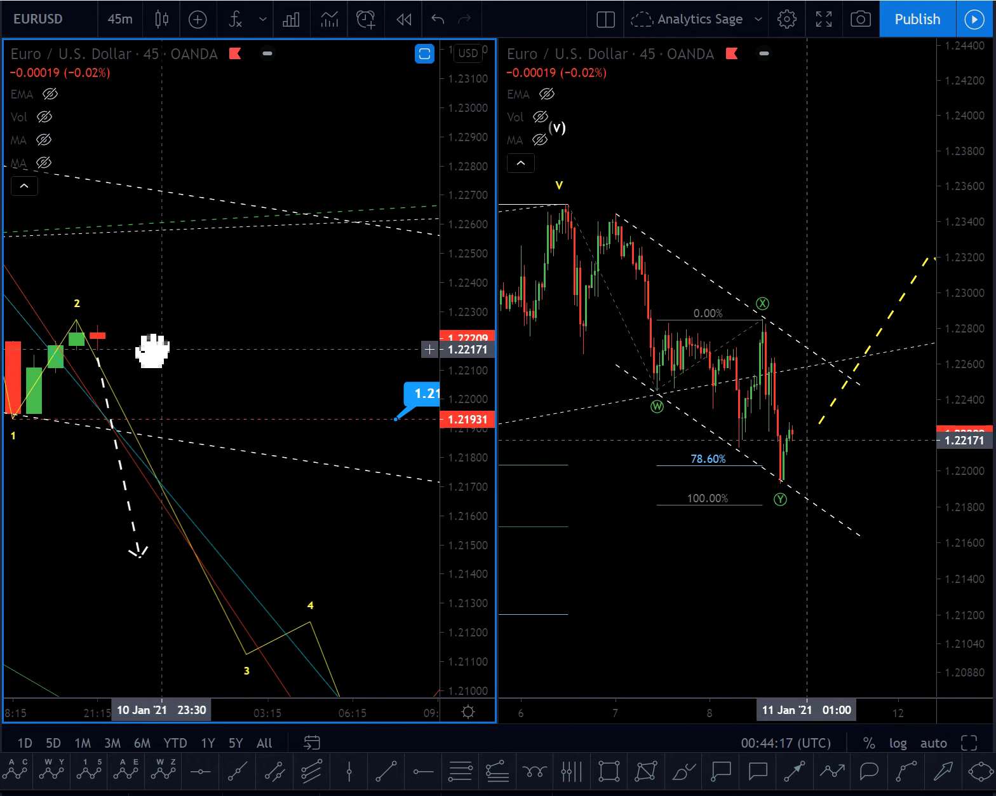
{"action": "scroll", "coordinate": [242, 374], "scroll_direction": "down", "scroll_amount": 5}
{"action": "left_click_drag", "start_coordinate": [325, 367], "coordinate": [218, 368]}
{"action": "left_click_drag", "start_coordinate": [333, 407], "coordinate": [285, 407]}
{"action": "left_click_drag", "start_coordinate": [218, 363], "coordinate": [273, 355]}
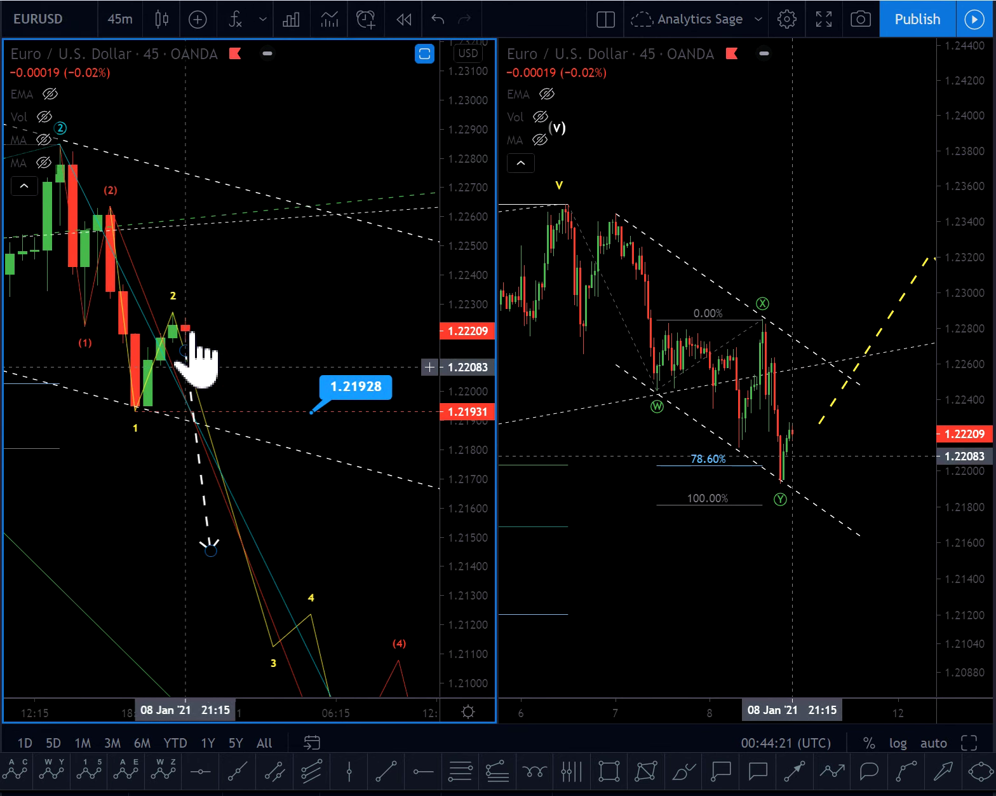